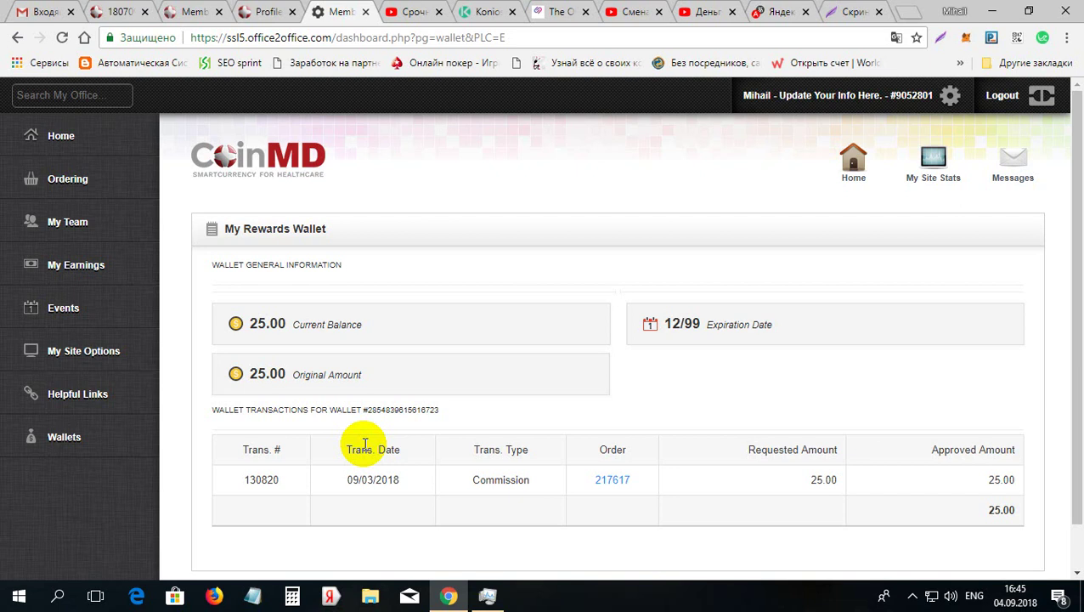
Step: Dismiss the Events flyout to reveal the Rewards Wallet's 25.00 balance and commission transaction
{"action": "mouse_move", "coordinate": [153, 298]}
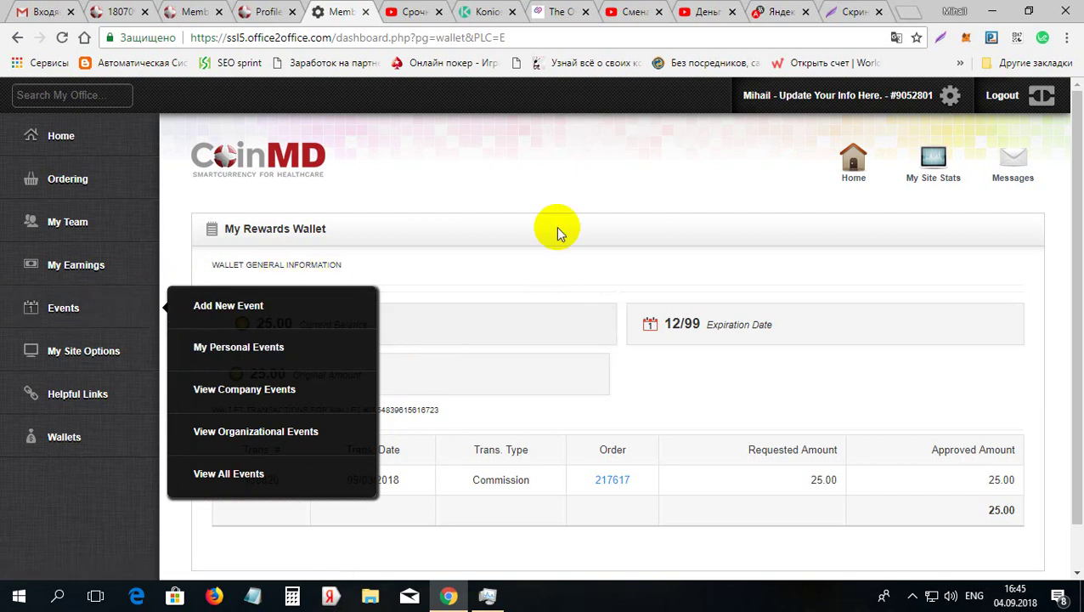
{"action": "left_click", "coordinate": [447, 168]}
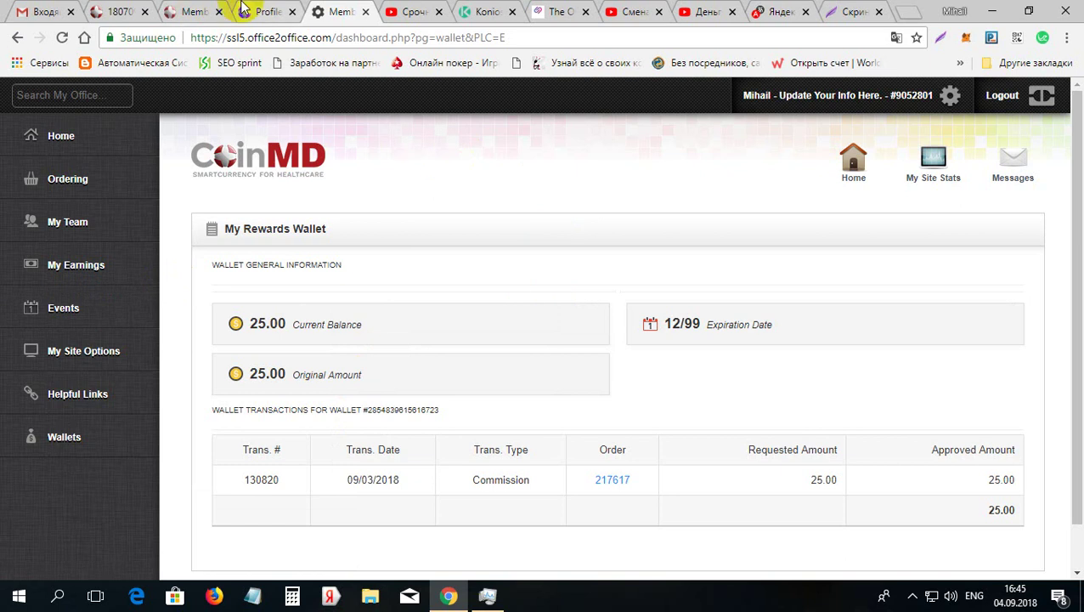
Step: On the CoinMD YouTube video, expand the description and follow the moneymd.coinmd.io registration link
{"action": "left_click", "coordinate": [408, 10]}
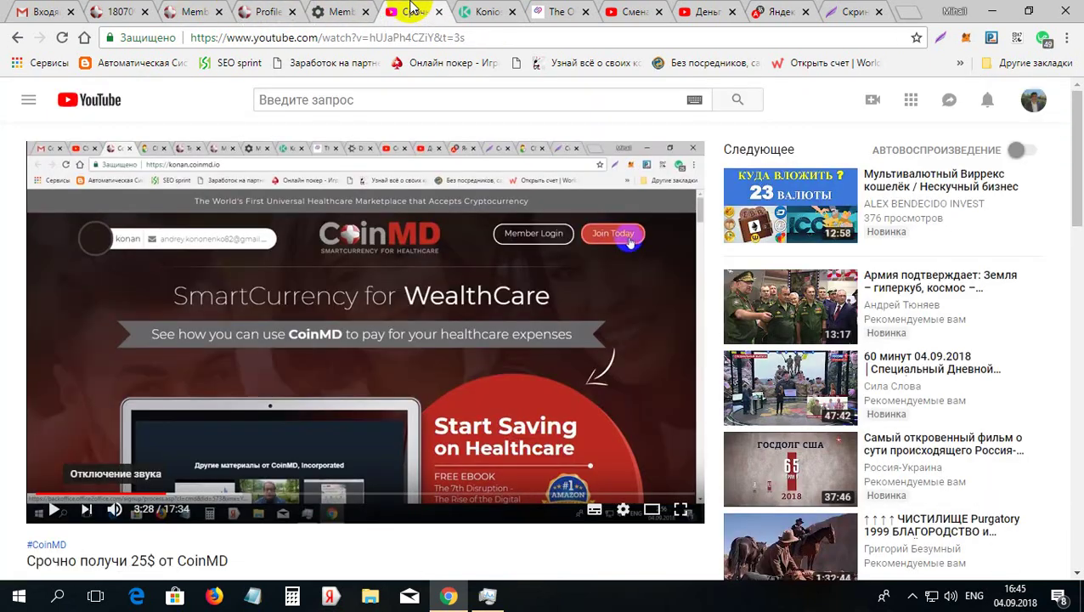
{"action": "left_click_drag", "start_coordinate": [1075, 168], "coordinate": [1072, 233]}
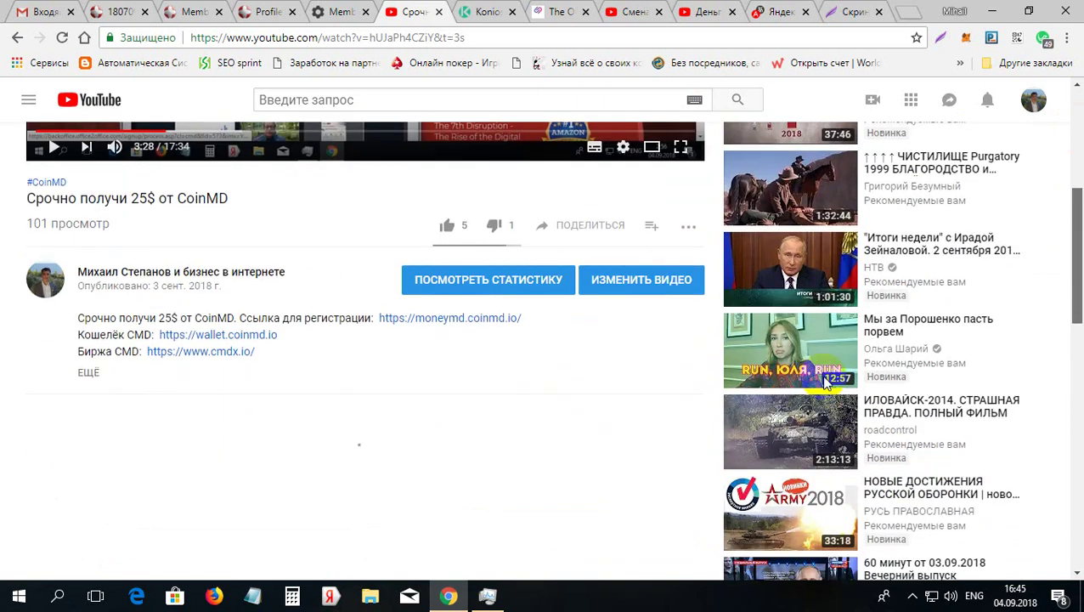
{"action": "left_click", "coordinate": [87, 375]}
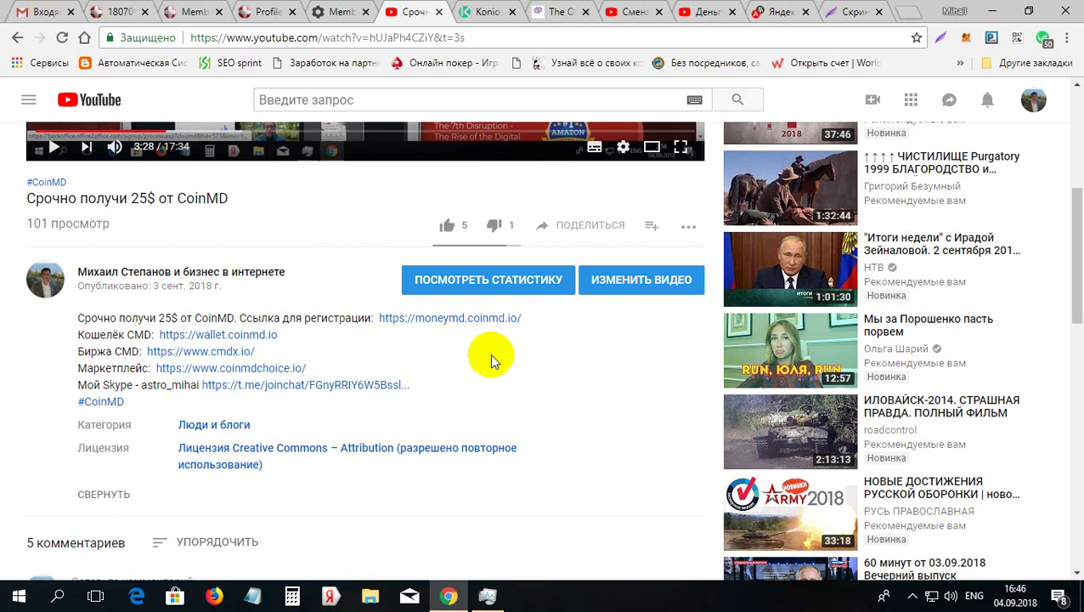
{"action": "left_click", "coordinate": [457, 321]}
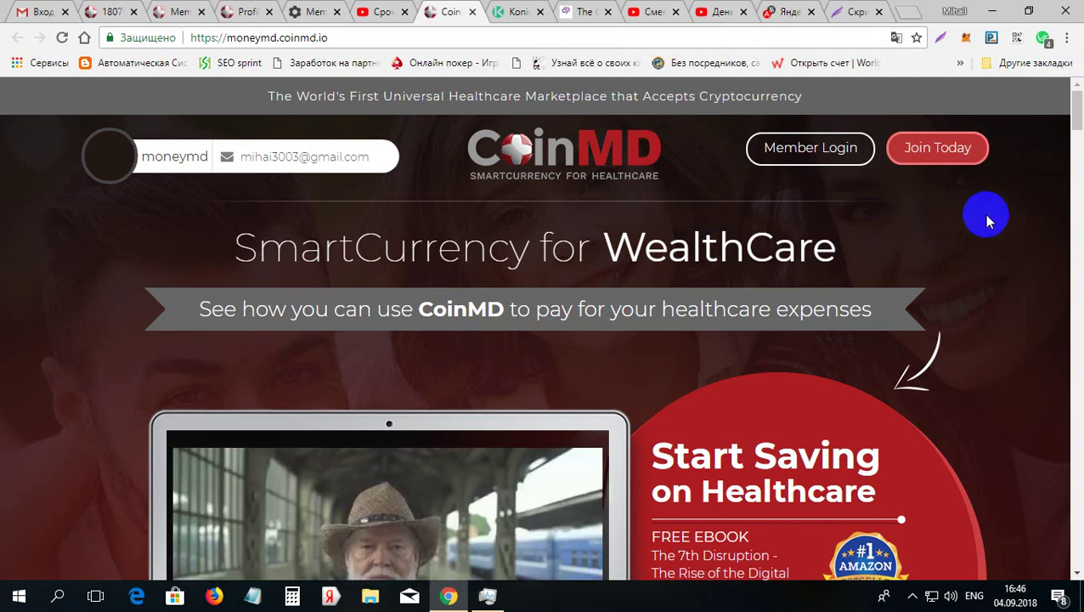
Step: Scroll the moneymd.coinmd.io landing page and choose Join Today to begin sign-up
{"action": "mouse_move", "coordinate": [1077, 111]}
{"action": "left_mouse_down"}
{"action": "mouse_move", "coordinate": [1077, 217]}
{"action": "mouse_move", "coordinate": [1022, 229]}
{"action": "mouse_move", "coordinate": [1065, 230]}
{"action": "mouse_move", "coordinate": [1072, 217]}
{"action": "mouse_move", "coordinate": [1077, 396]}
{"action": "mouse_move", "coordinate": [1079, 99]}
{"action": "left_mouse_up"}
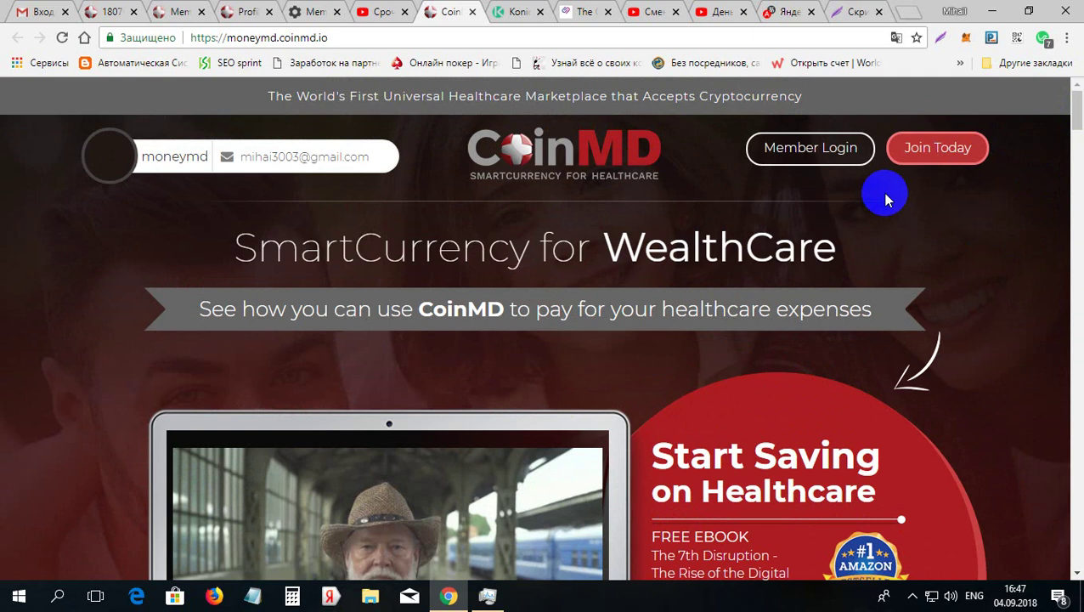
{"action": "left_click", "coordinate": [941, 153]}
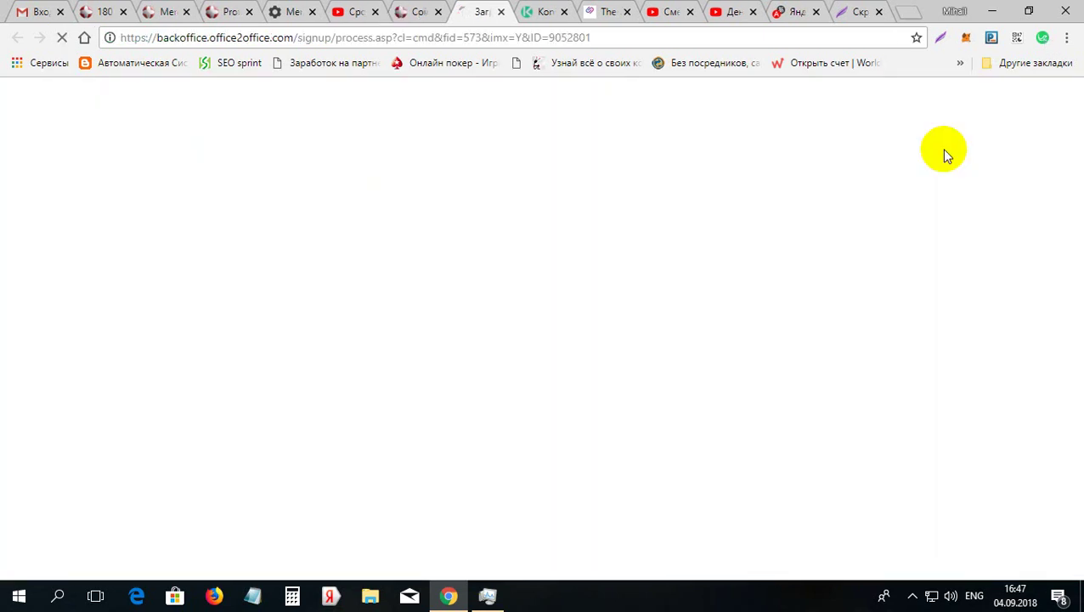
Step: Close the CoinMD landing page tab and scroll down the CMDBasic Free Enrollment form
{"action": "left_click", "coordinate": [440, 14]}
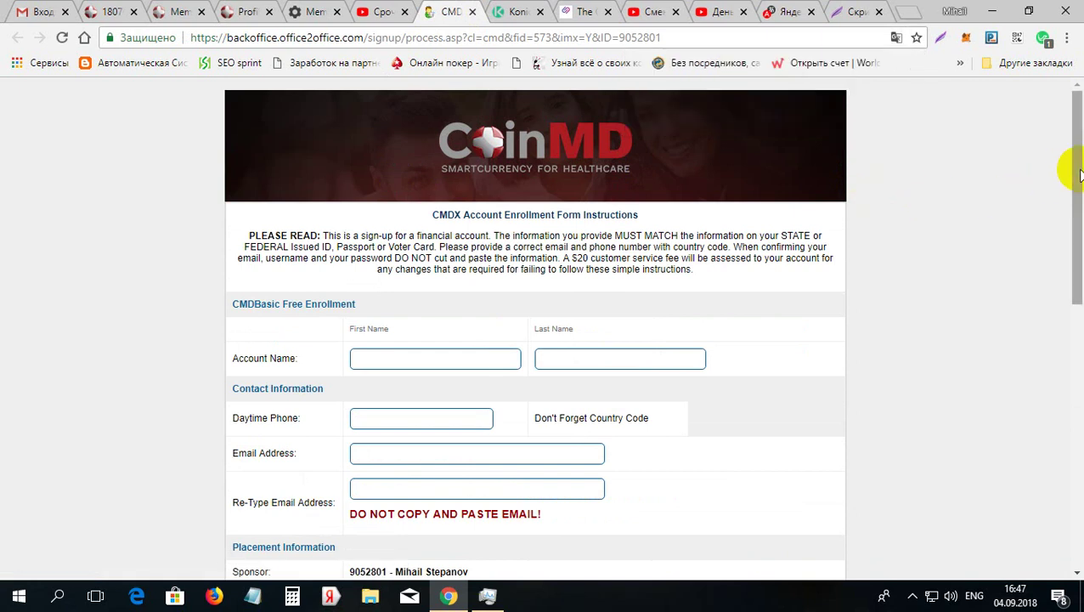
{"action": "left_click_drag", "start_coordinate": [1081, 174], "coordinate": [1083, 253]}
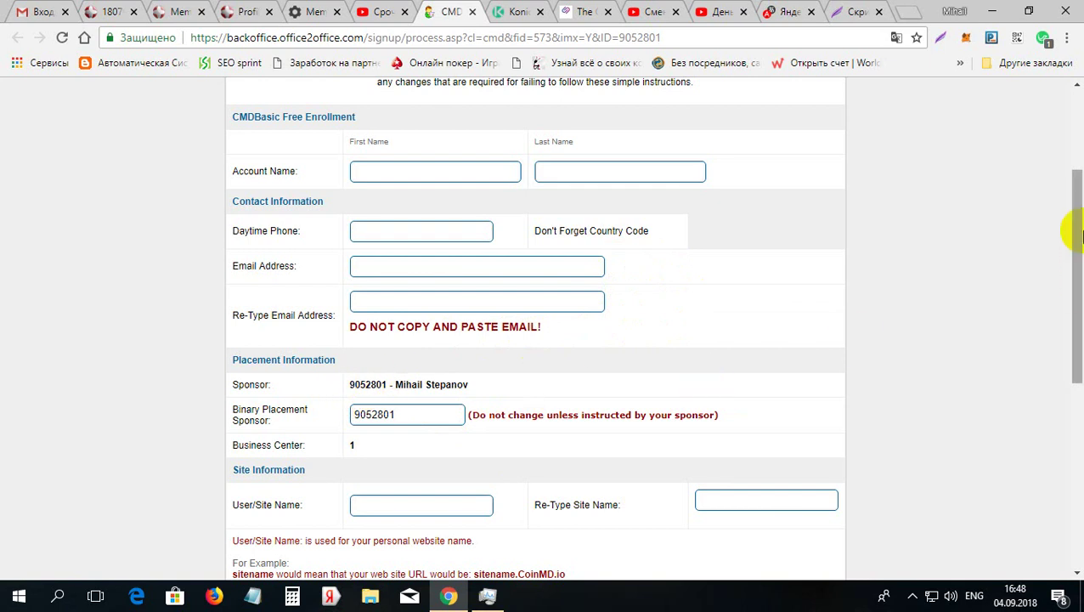
Step: Scroll the enrollment form down to Submit and Review, then view the prnt.sc screenshot of a completed form
{"action": "left_click_drag", "start_coordinate": [1077, 231], "coordinate": [1068, 368]}
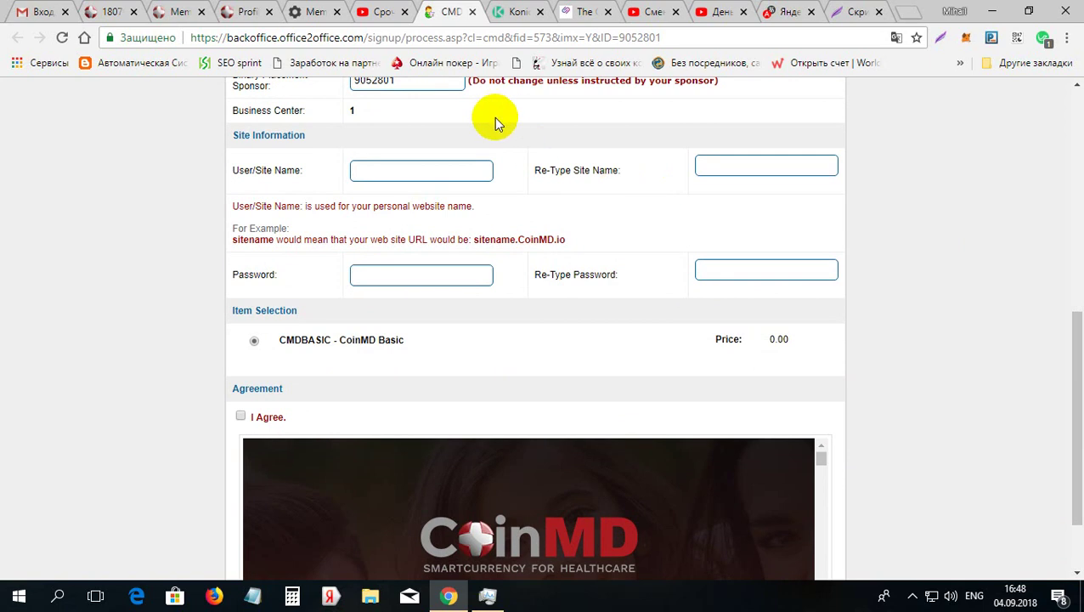
{"action": "left_click_drag", "start_coordinate": [1074, 332], "coordinate": [1080, 308]}
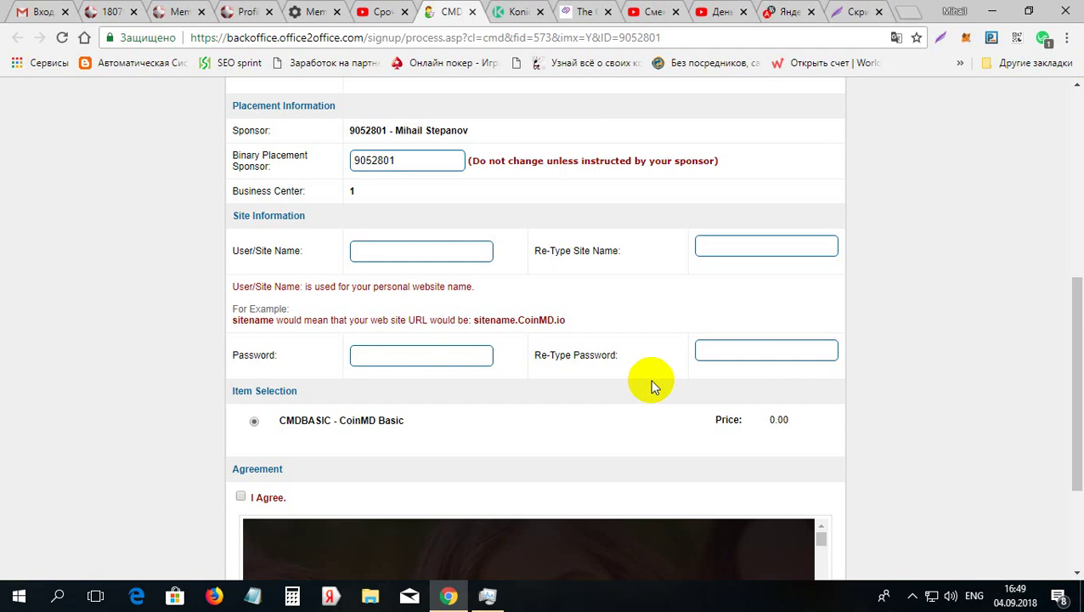
{"action": "left_click_drag", "start_coordinate": [1080, 302], "coordinate": [1072, 383]}
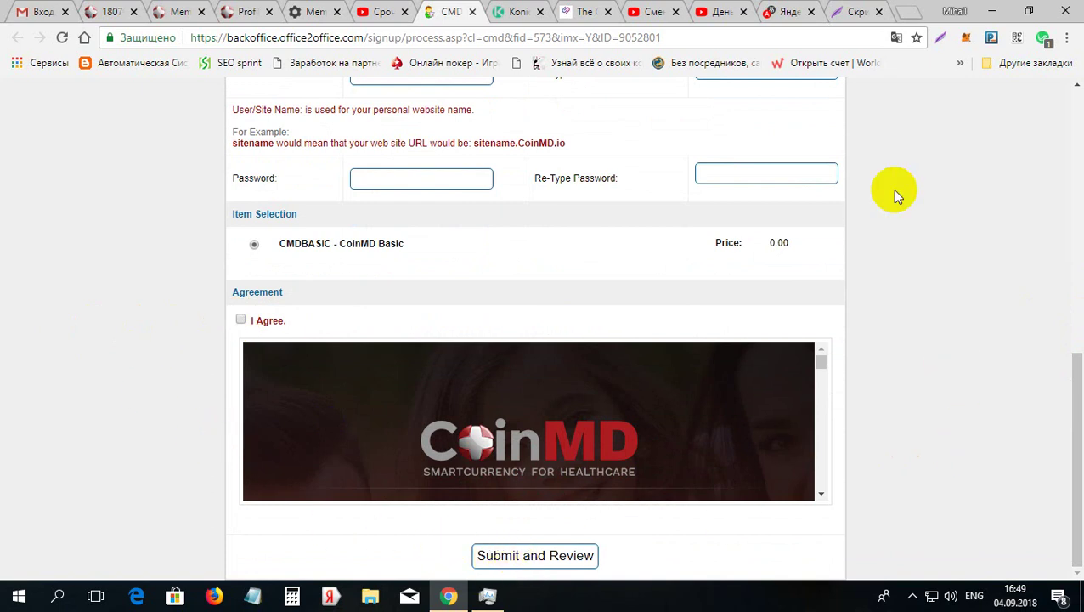
{"action": "left_click", "coordinate": [852, 9]}
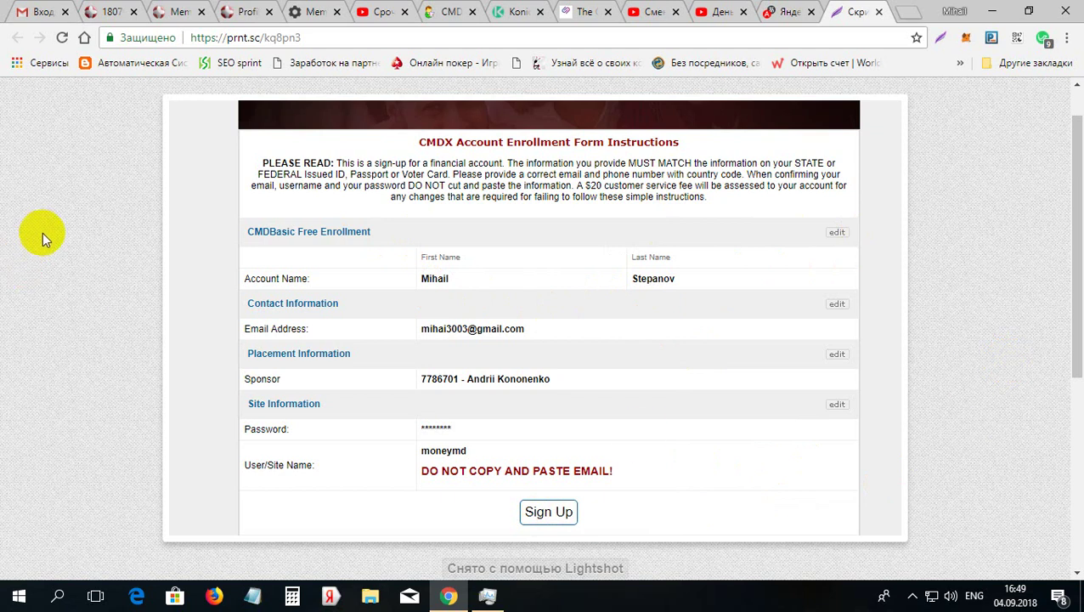
Step: Scroll through the Gmail inbox of CoinMD welcome emails, then return to the CMD enrollment tab
{"action": "left_click", "coordinate": [34, 12]}
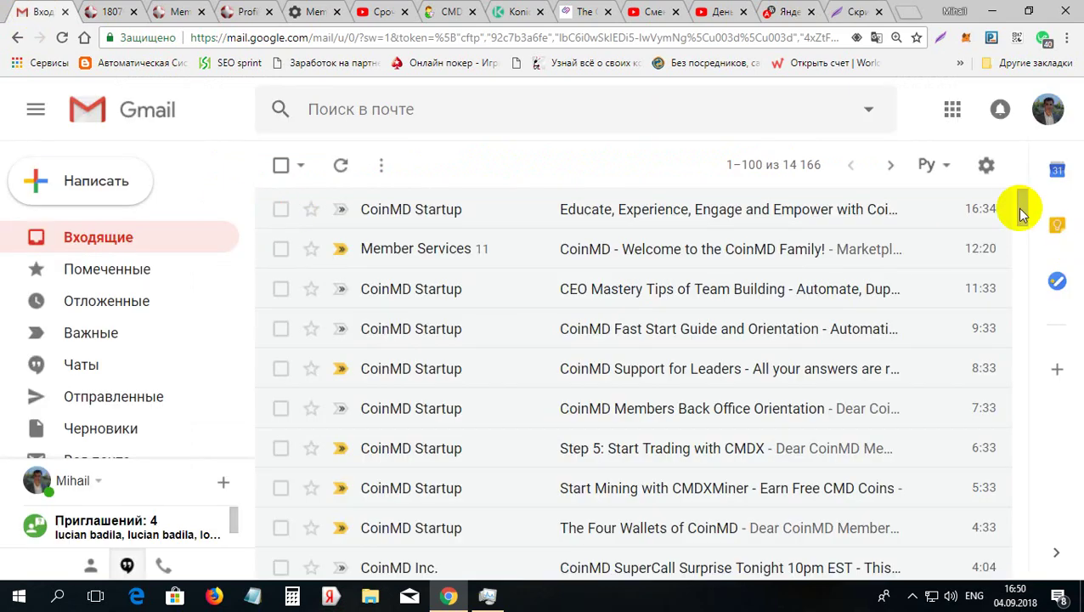
{"action": "left_click_drag", "start_coordinate": [1020, 212], "coordinate": [1026, 254]}
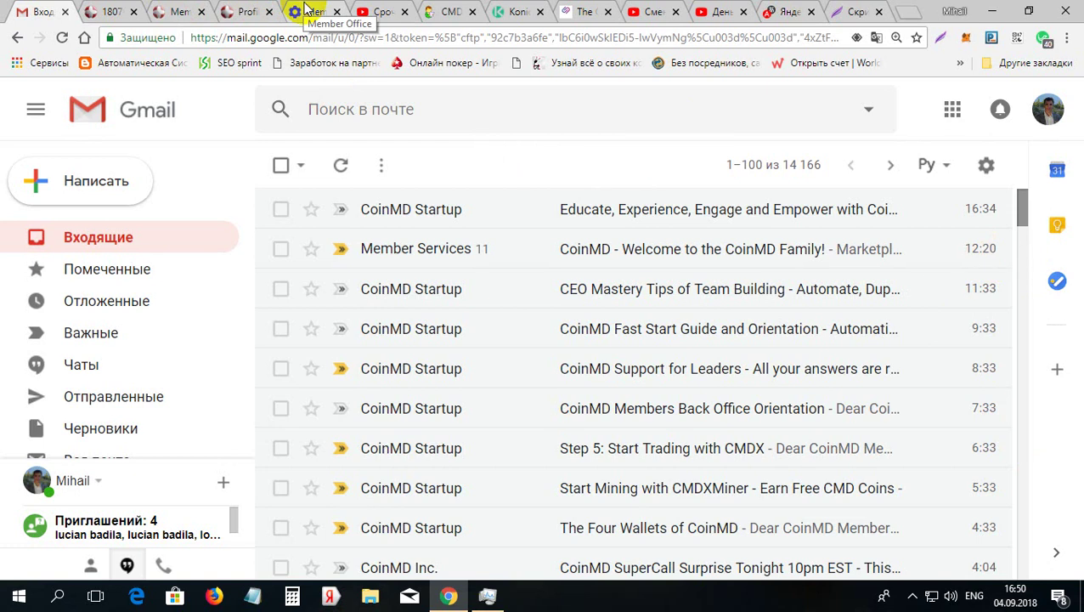
{"action": "left_click", "coordinate": [446, 9]}
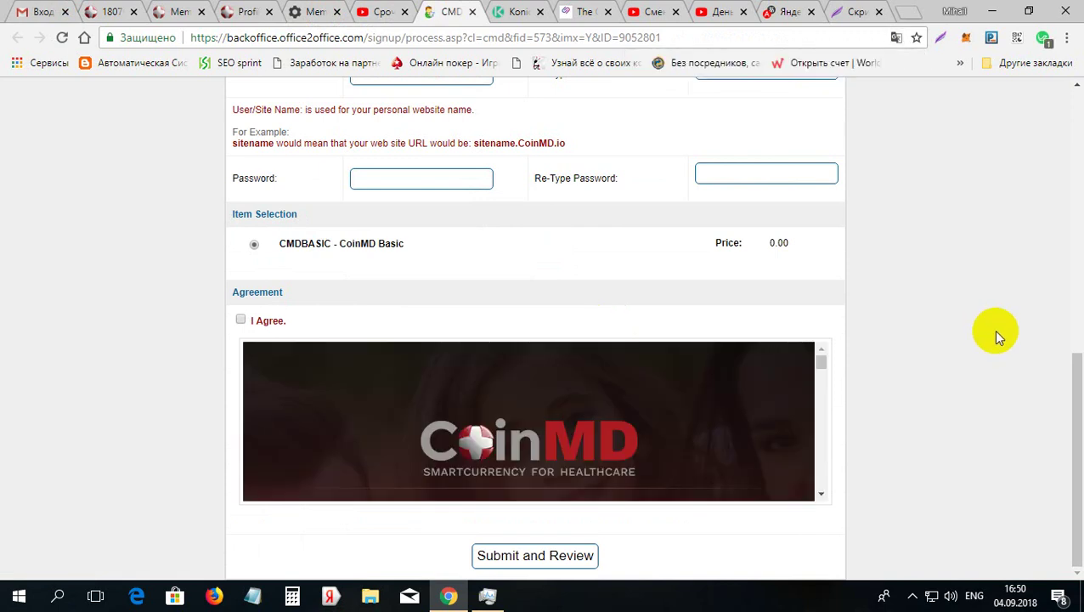
Step: Close the enrollment tab and move through the rewards wallet and membership plan tabs to the CMDX profile
{"action": "left_click_drag", "start_coordinate": [1073, 397], "coordinate": [1071, 129]}
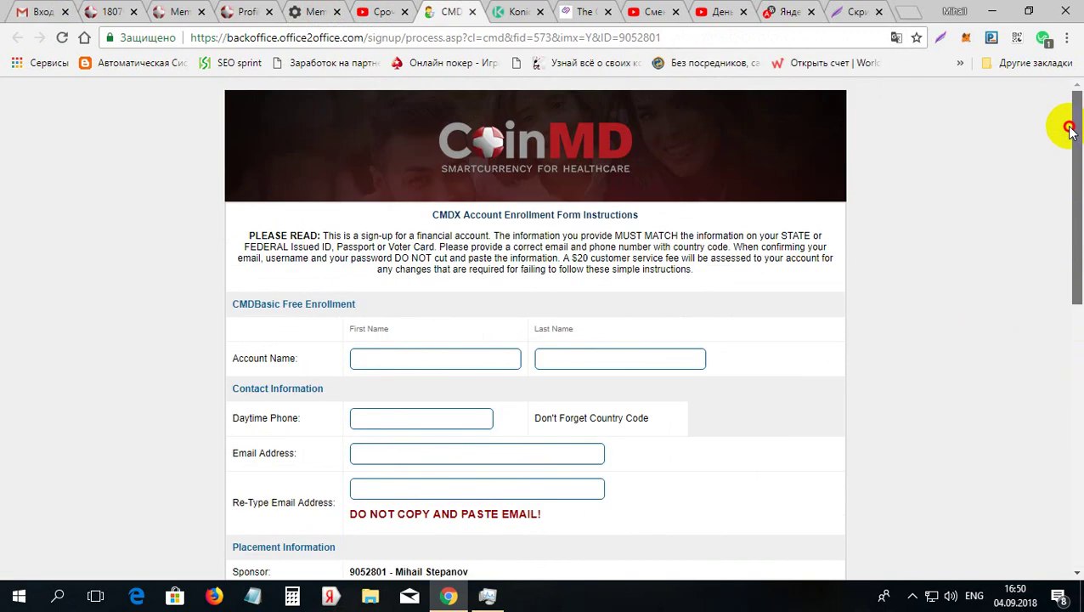
{"action": "left_click", "coordinate": [473, 17]}
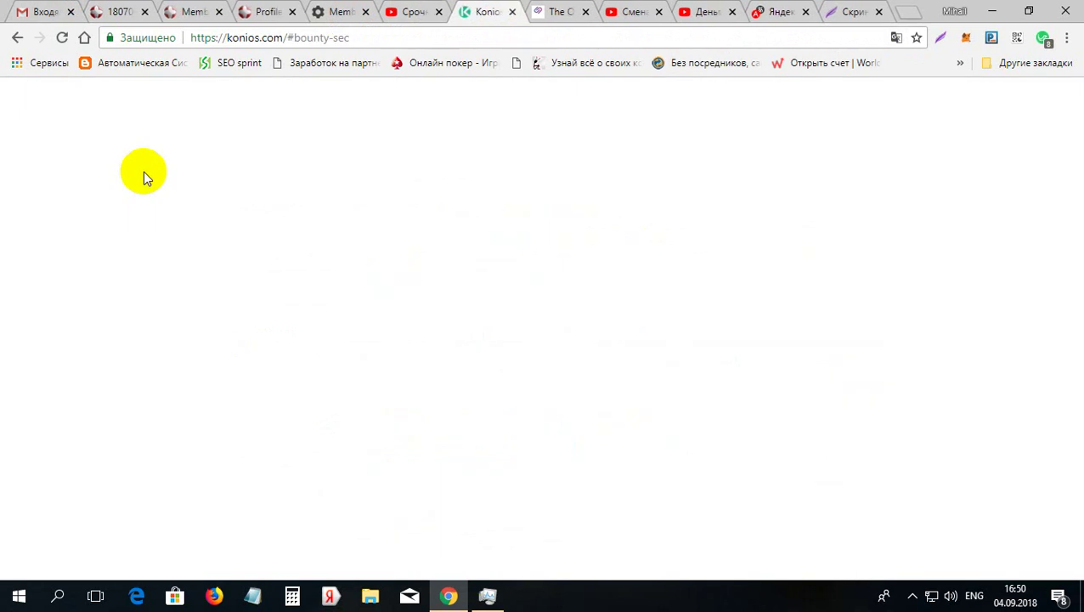
{"action": "left_click", "coordinate": [343, 10]}
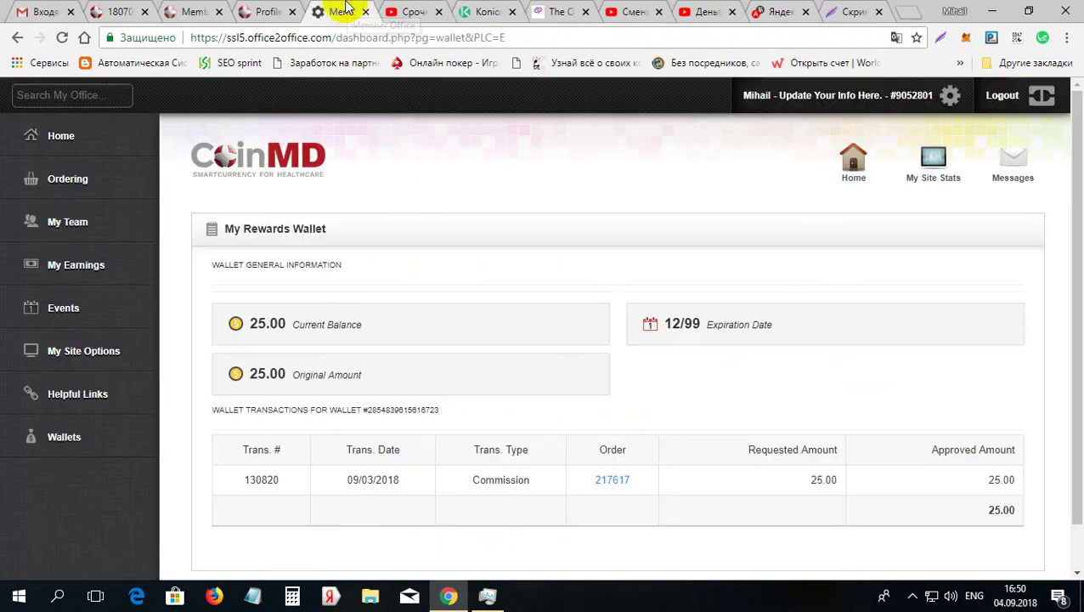
{"action": "left_click", "coordinate": [192, 10]}
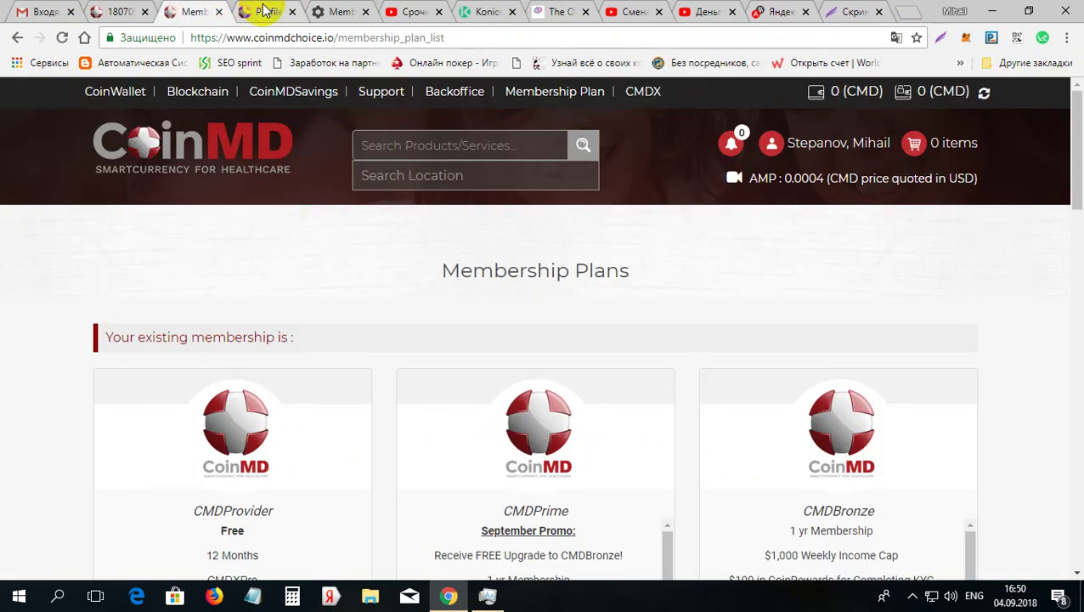
{"action": "left_click", "coordinate": [265, 11]}
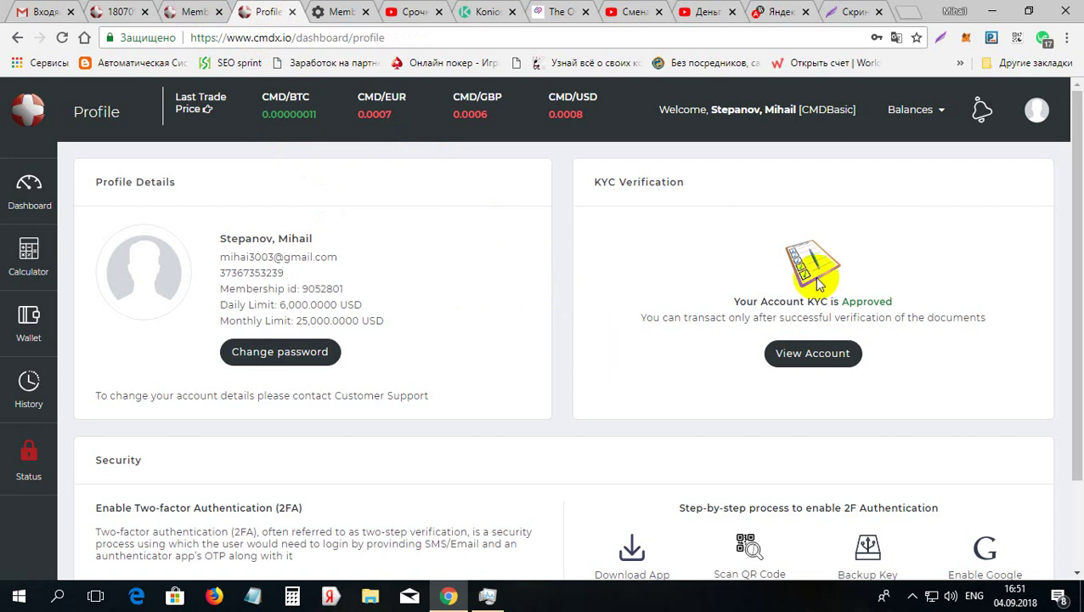
Step: Check the approved KYC details, then return to the 'Срочно получи 25$ от CoinMD' video page
{"action": "left_click", "coordinate": [837, 361]}
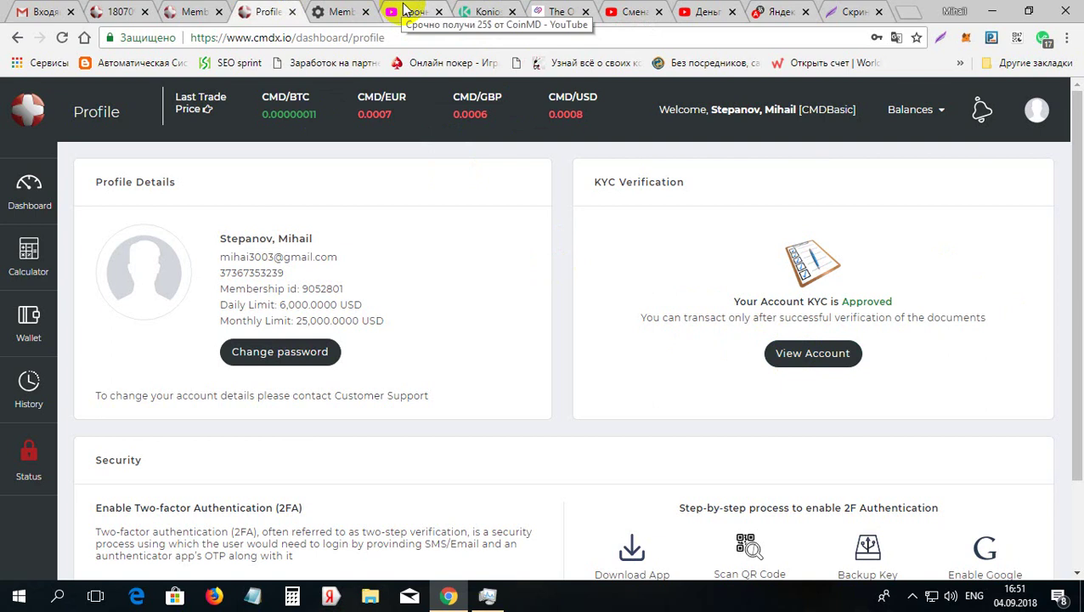
{"action": "left_click", "coordinate": [405, 10]}
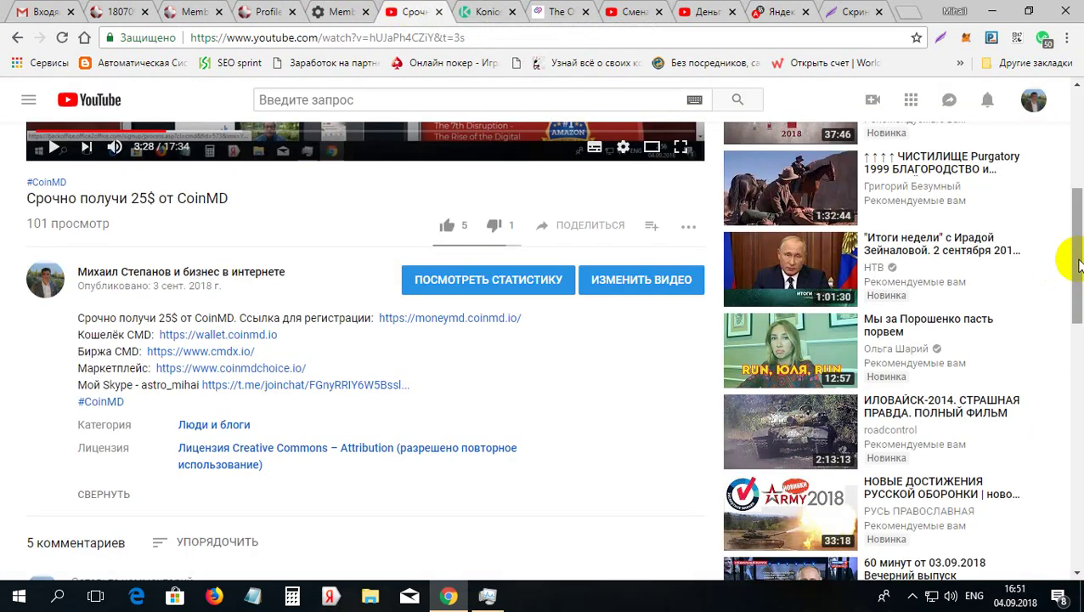
{"action": "left_click_drag", "start_coordinate": [1079, 265], "coordinate": [1066, 174]}
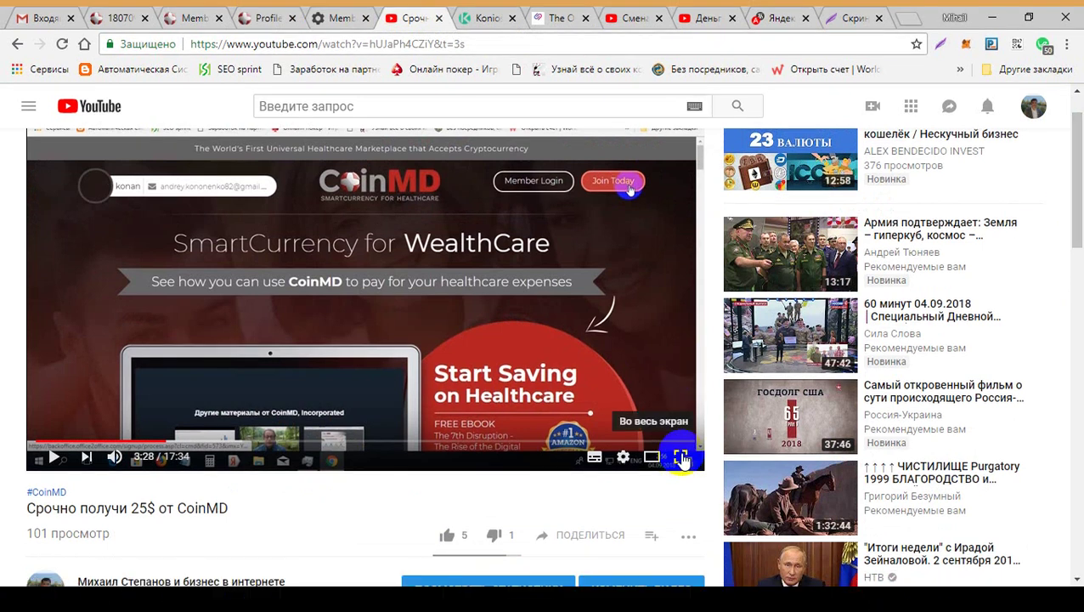
Step: Play the CoinMD video full screen and seek past the sign-up form to the confirmation at 6:46
{"action": "left_click", "coordinate": [682, 457]}
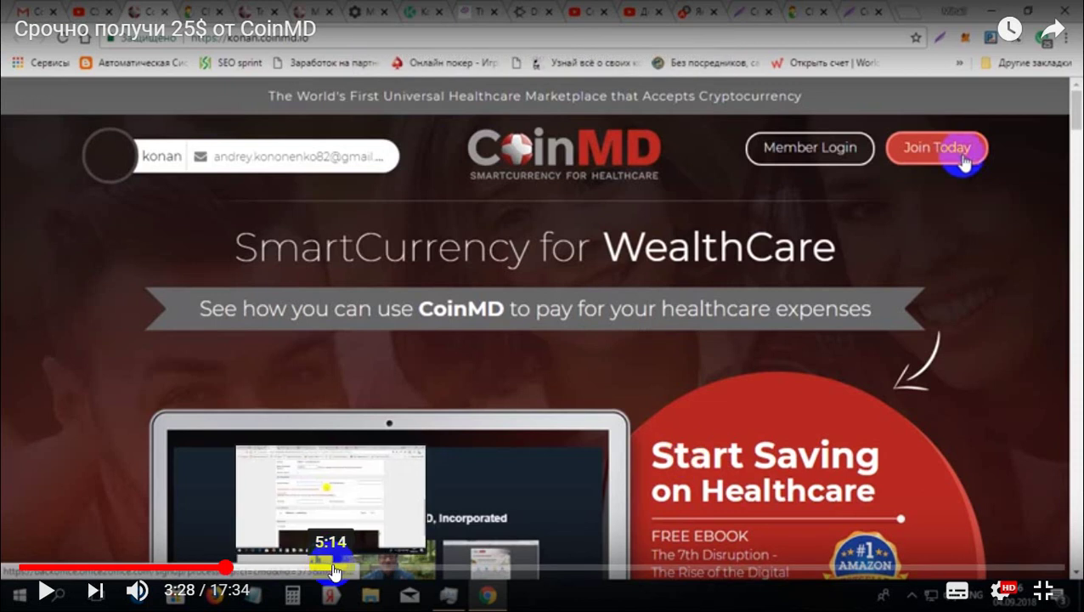
{"action": "left_click", "coordinate": [368, 568]}
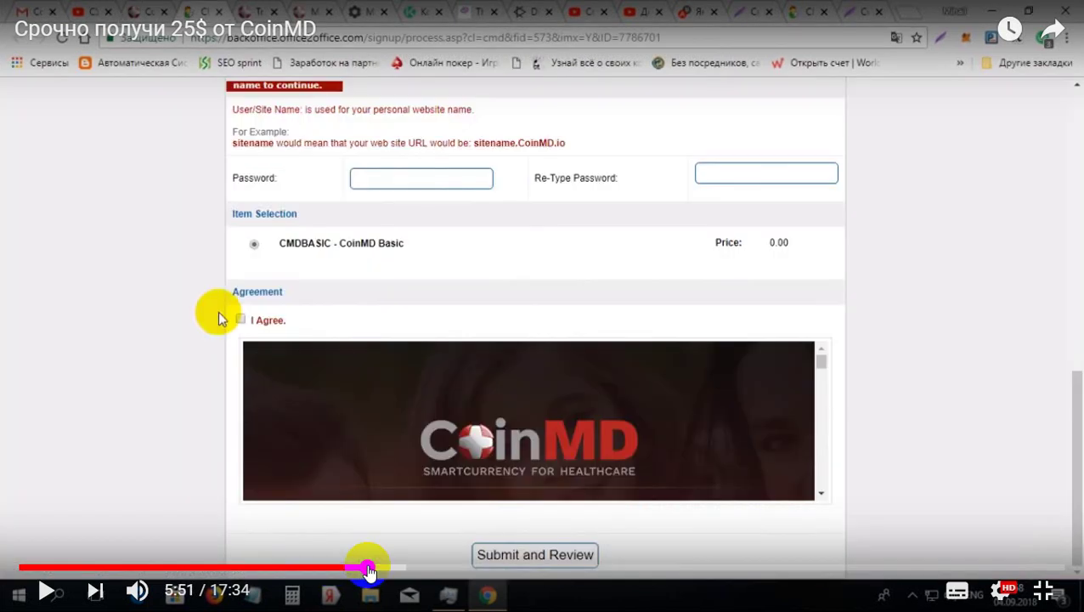
{"action": "left_click", "coordinate": [423, 568]}
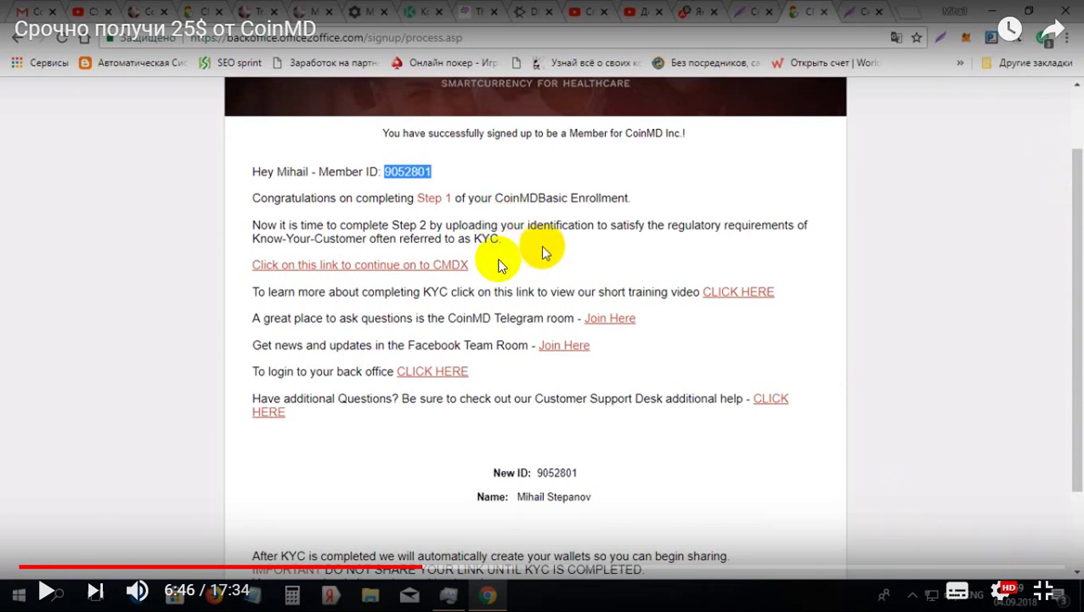
Step: Seek back and forth between 7:05 and 11:07, settling on the ID card upload at 10:28
{"action": "left_click", "coordinate": [441, 566]}
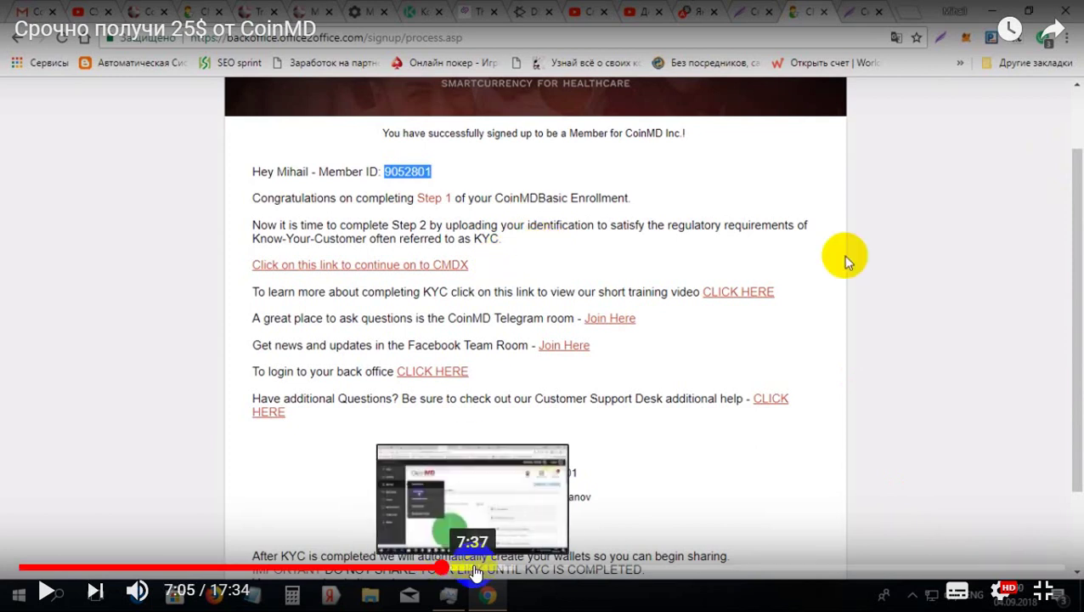
{"action": "left_click", "coordinate": [474, 567]}
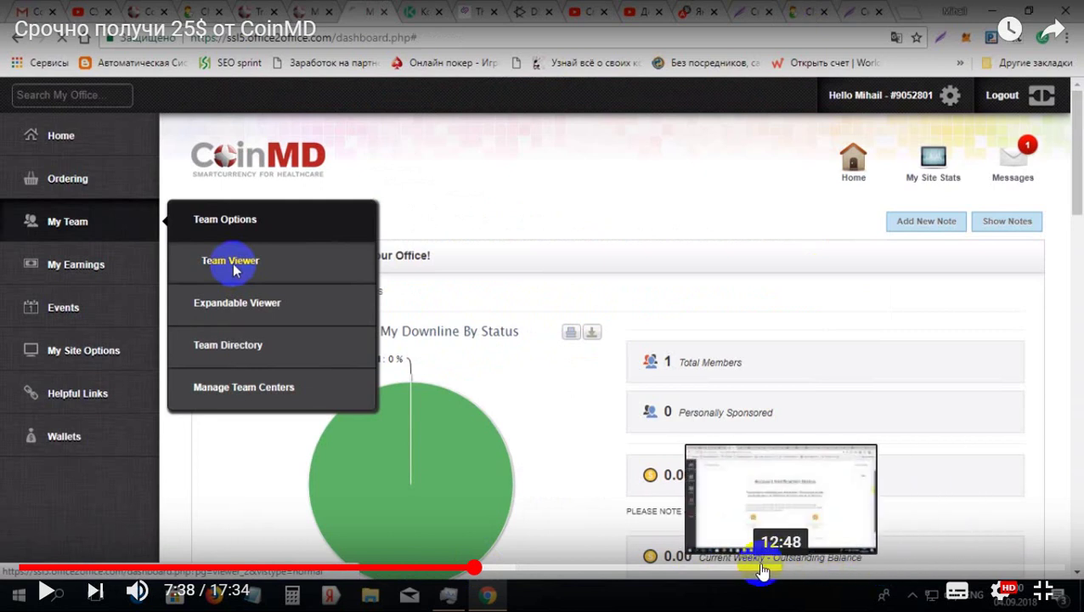
{"action": "left_click", "coordinate": [681, 570]}
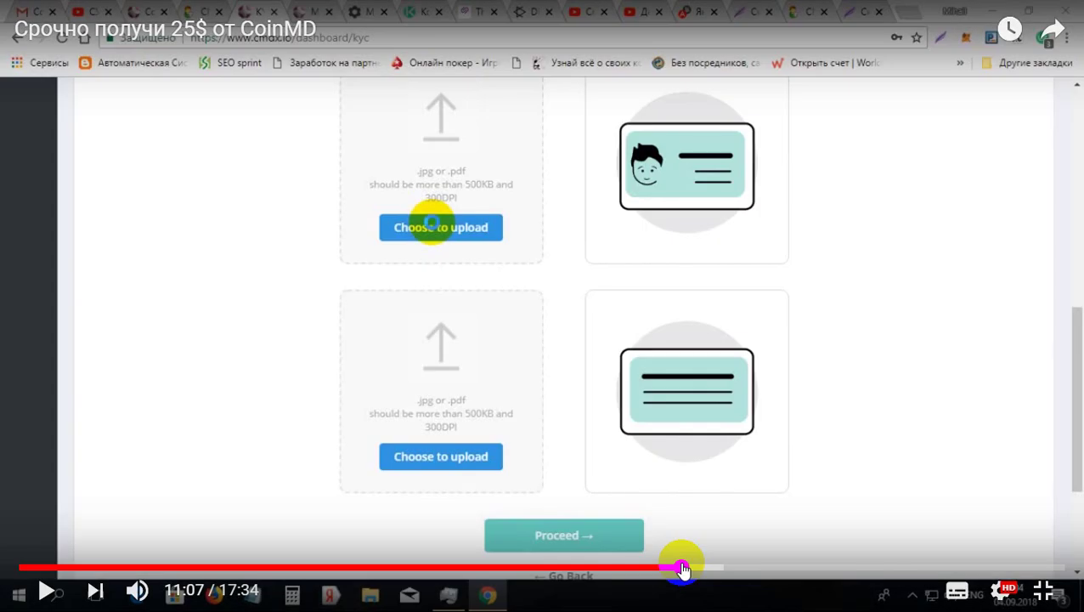
{"action": "left_click", "coordinate": [648, 569]}
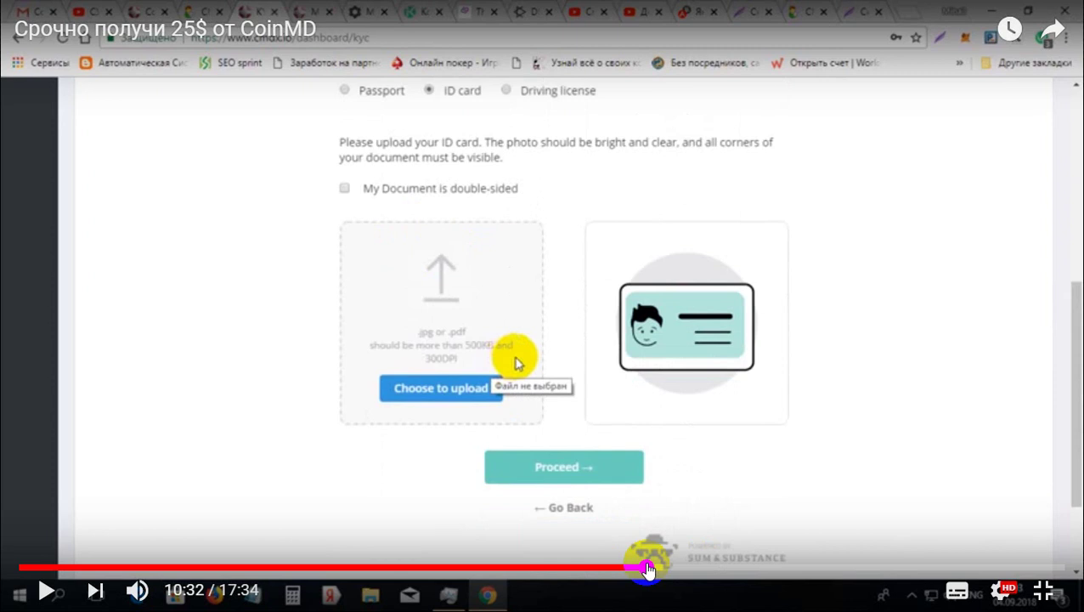
{"action": "left_click", "coordinate": [622, 569]}
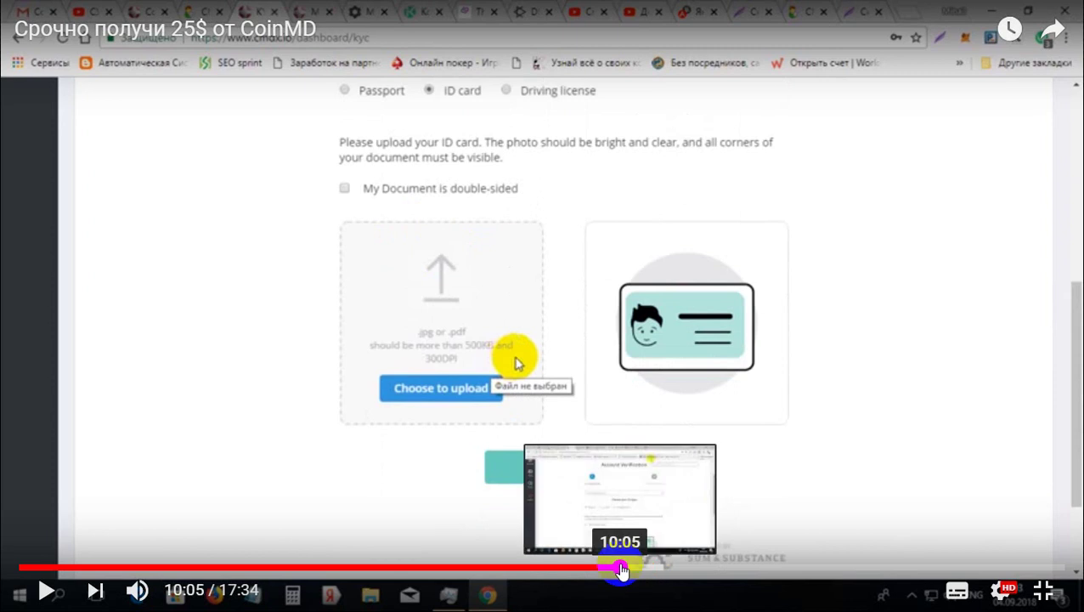
{"action": "left_click", "coordinate": [576, 569]}
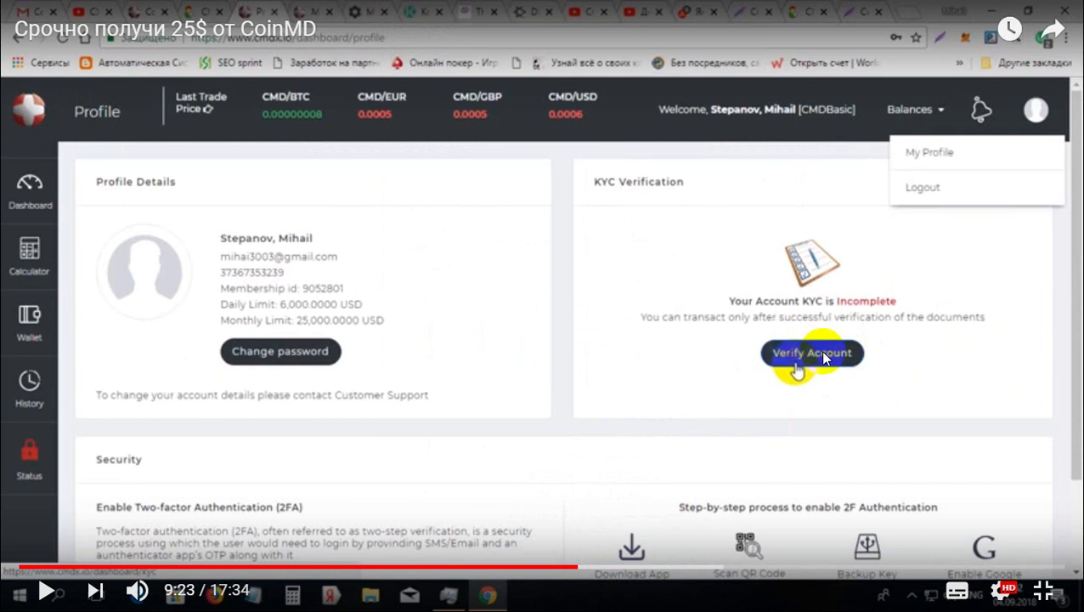
{"action": "left_click", "coordinate": [603, 567]}
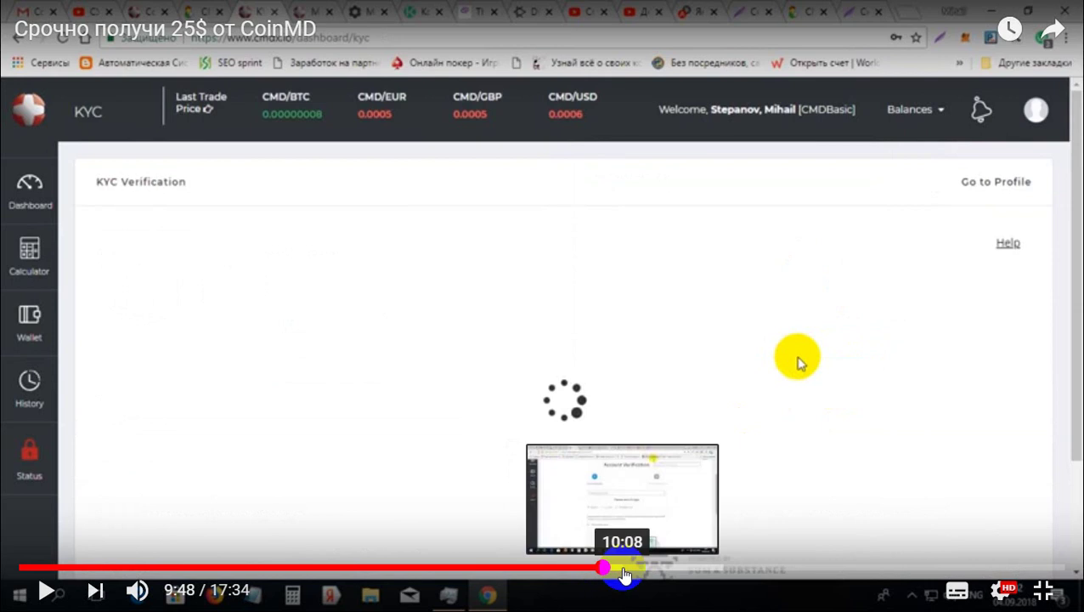
{"action": "left_click", "coordinate": [622, 568]}
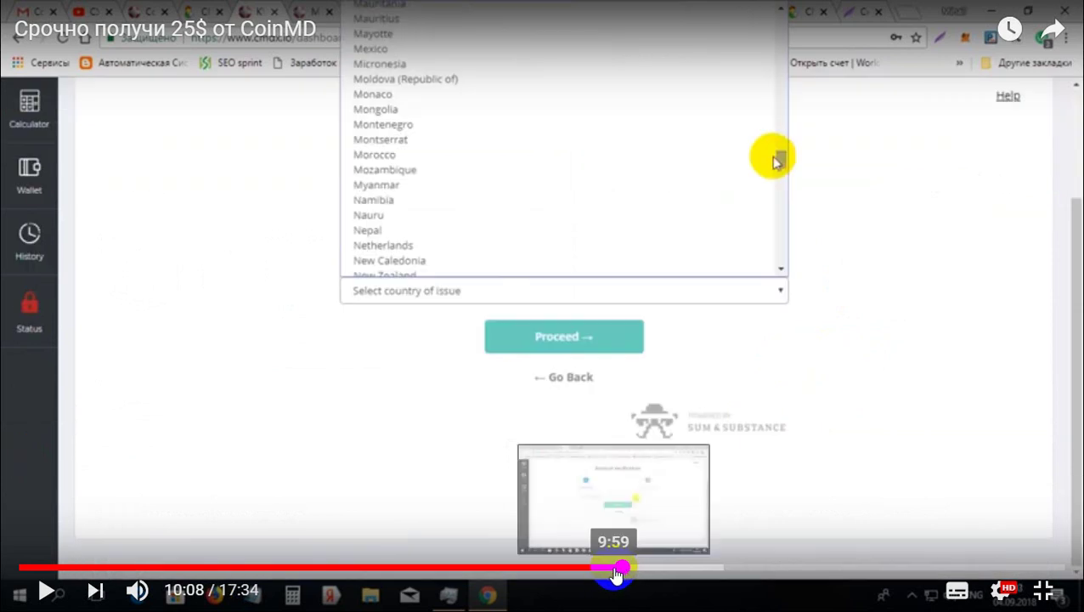
{"action": "left_click", "coordinate": [614, 569]}
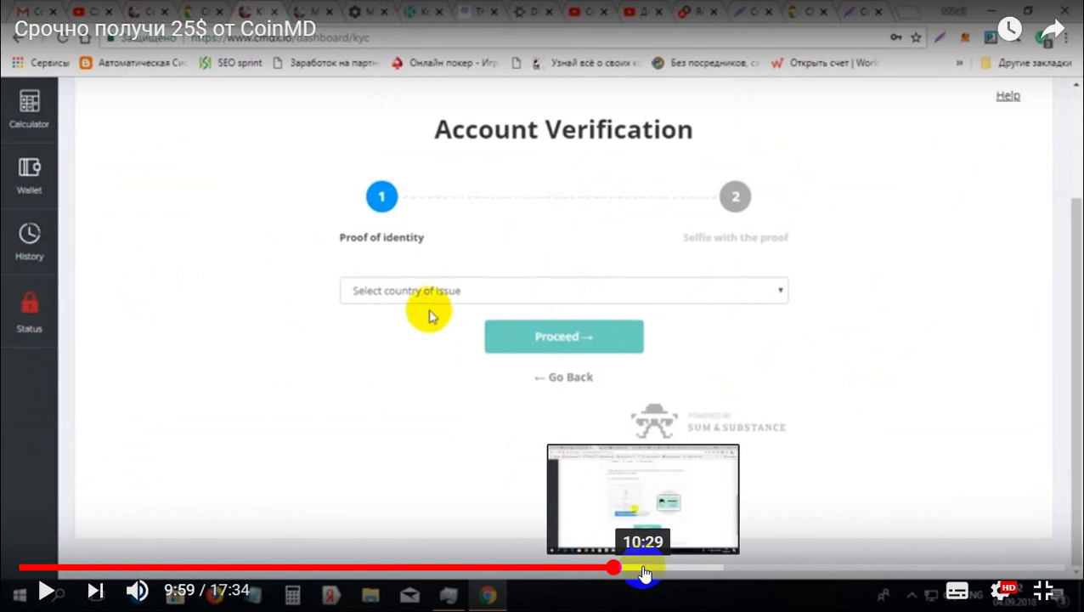
{"action": "left_click", "coordinate": [643, 568]}
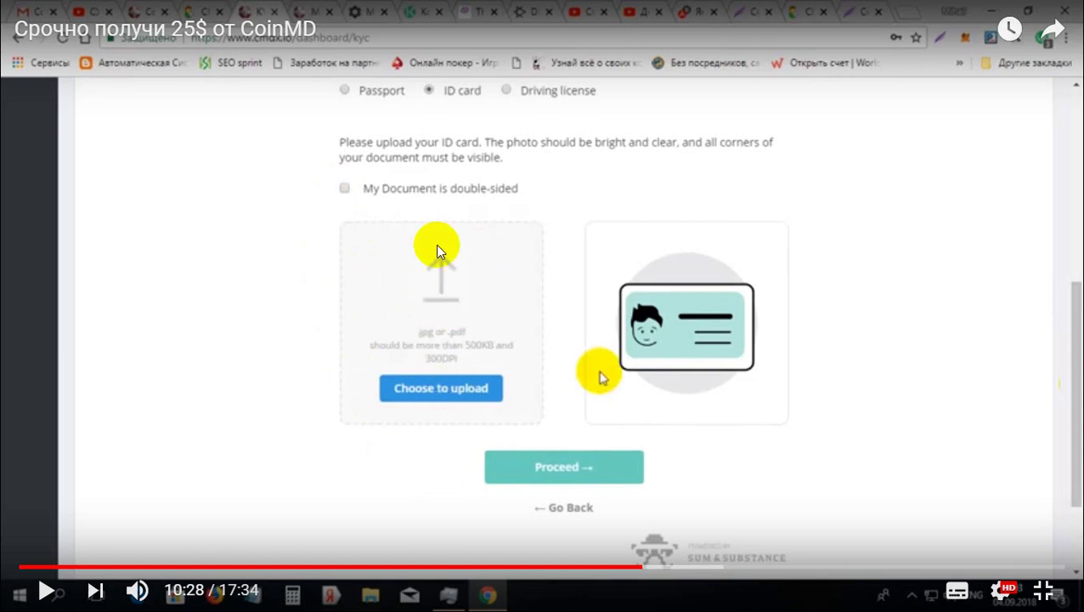
Step: Skip the video through the ID, selfie upload and review sections, from 10:48 to 13:22
{"action": "left_click", "coordinate": [662, 567]}
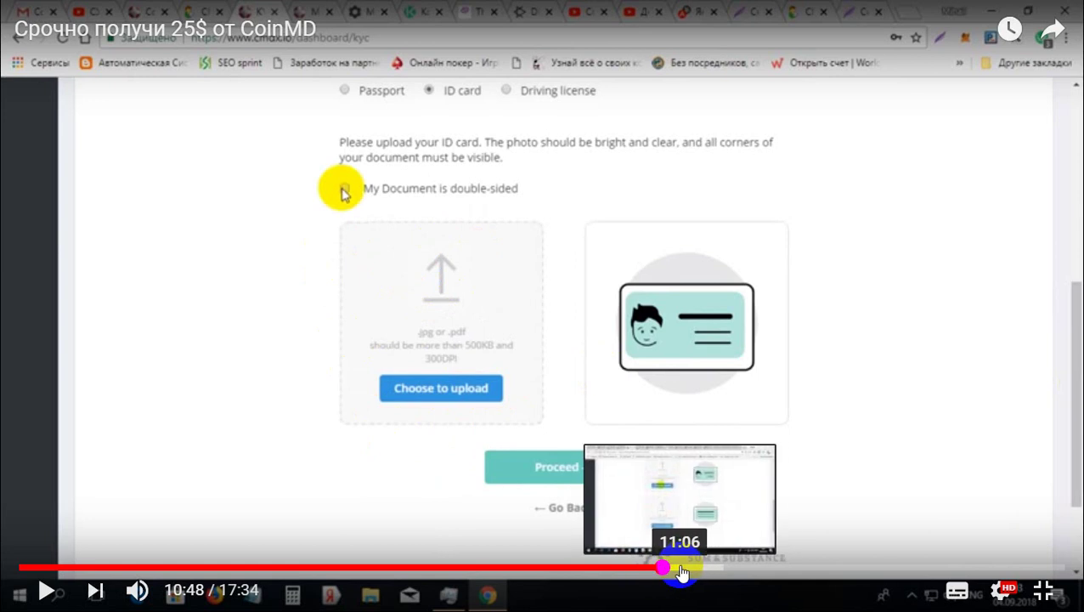
{"action": "left_click", "coordinate": [678, 567]}
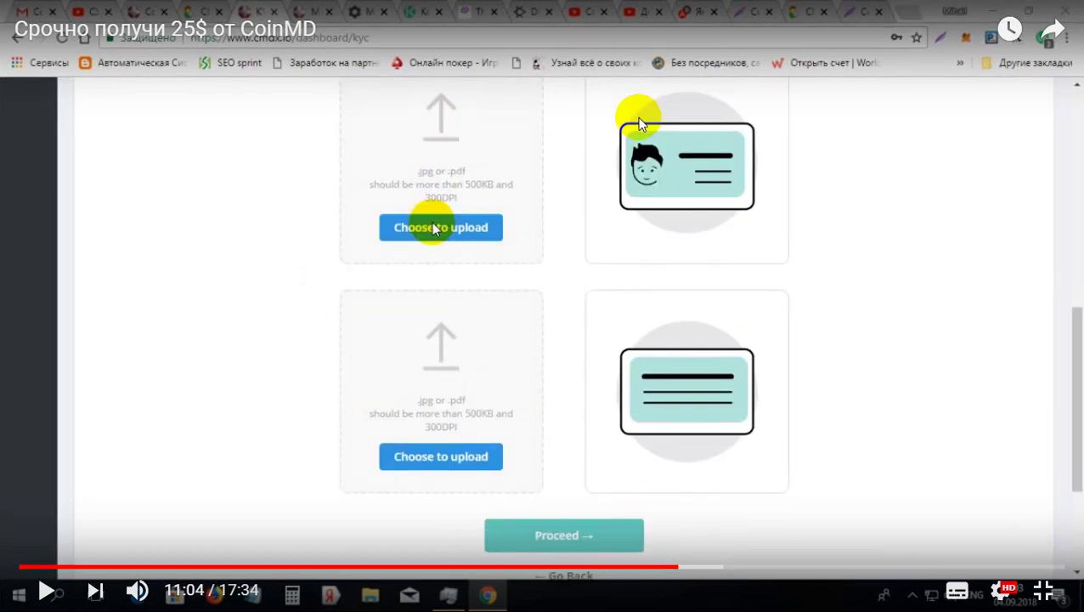
{"action": "left_click", "coordinate": [698, 569]}
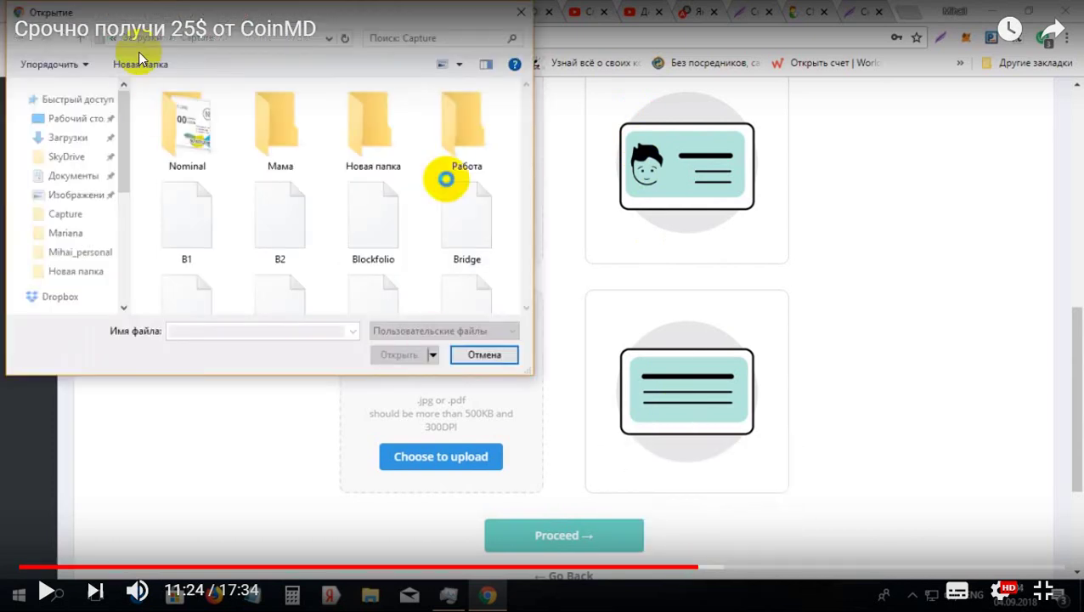
{"action": "left_click", "coordinate": [721, 567]}
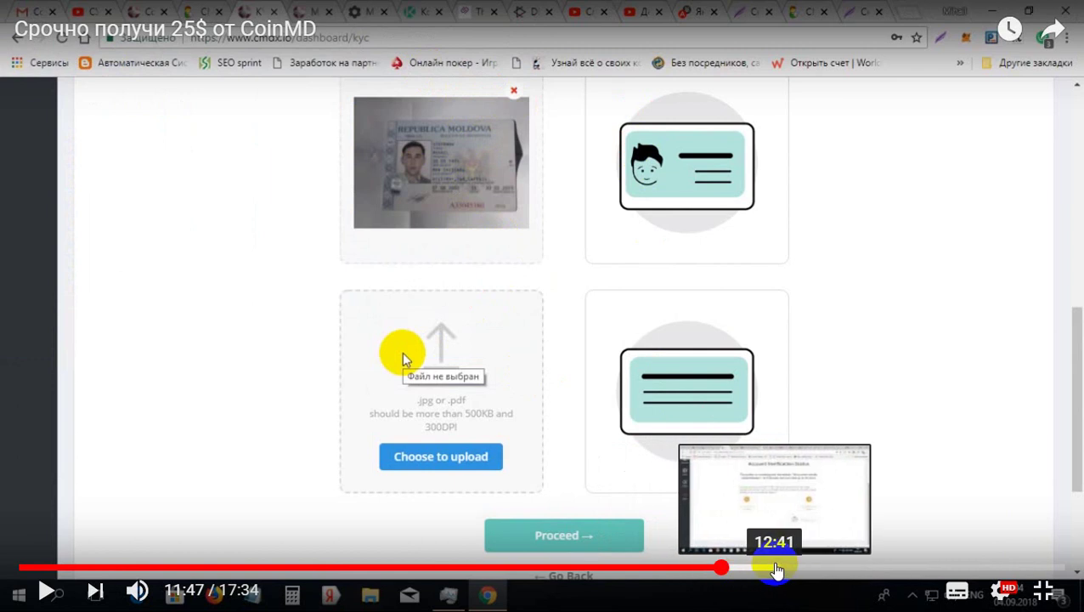
{"action": "left_click", "coordinate": [773, 570]}
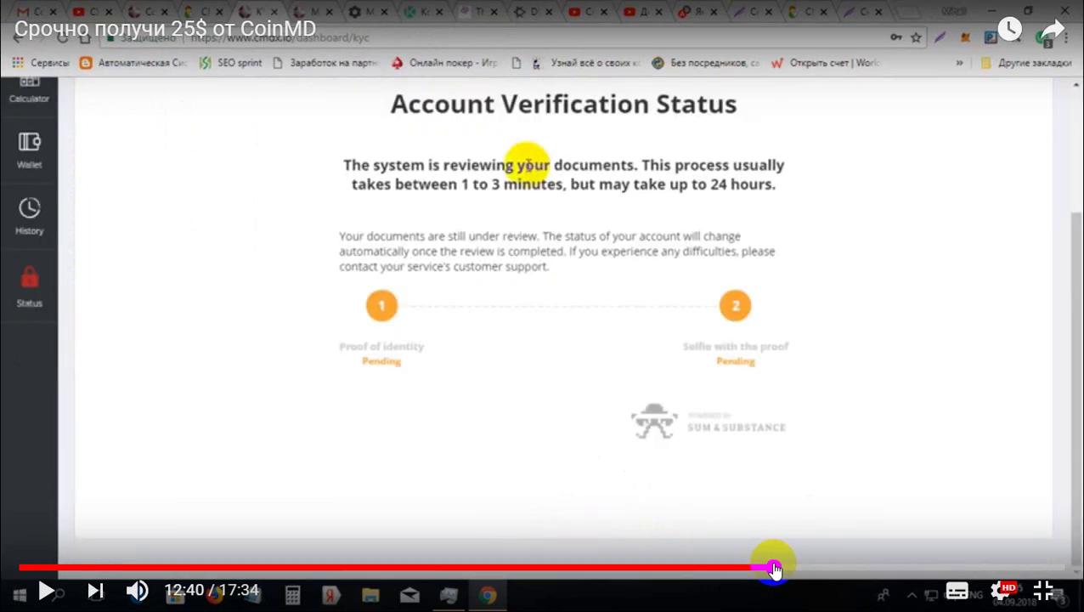
{"action": "left_click", "coordinate": [767, 568]}
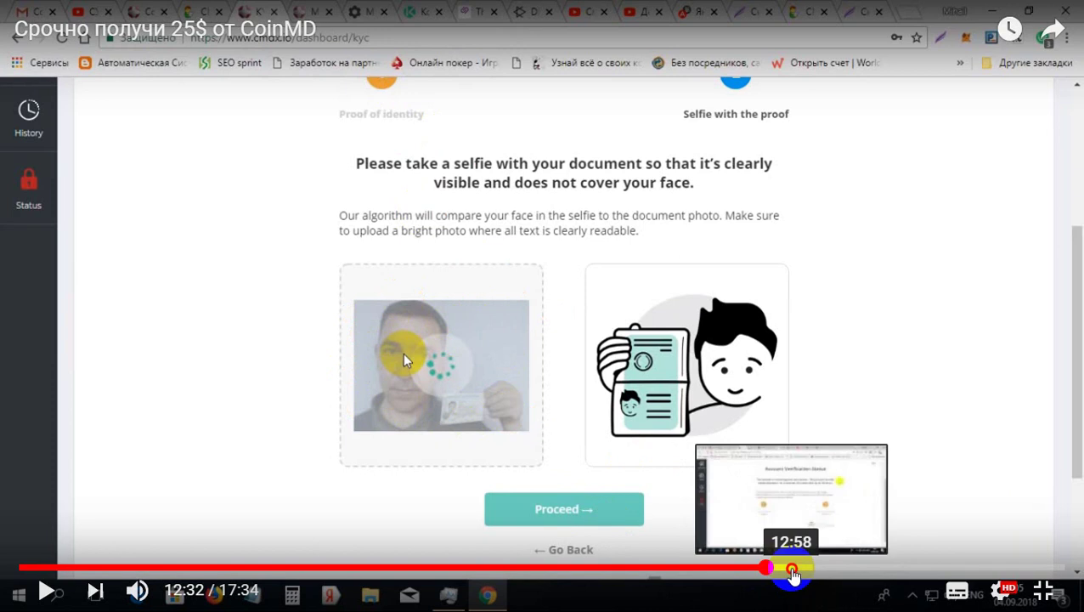
{"action": "left_click", "coordinate": [792, 571]}
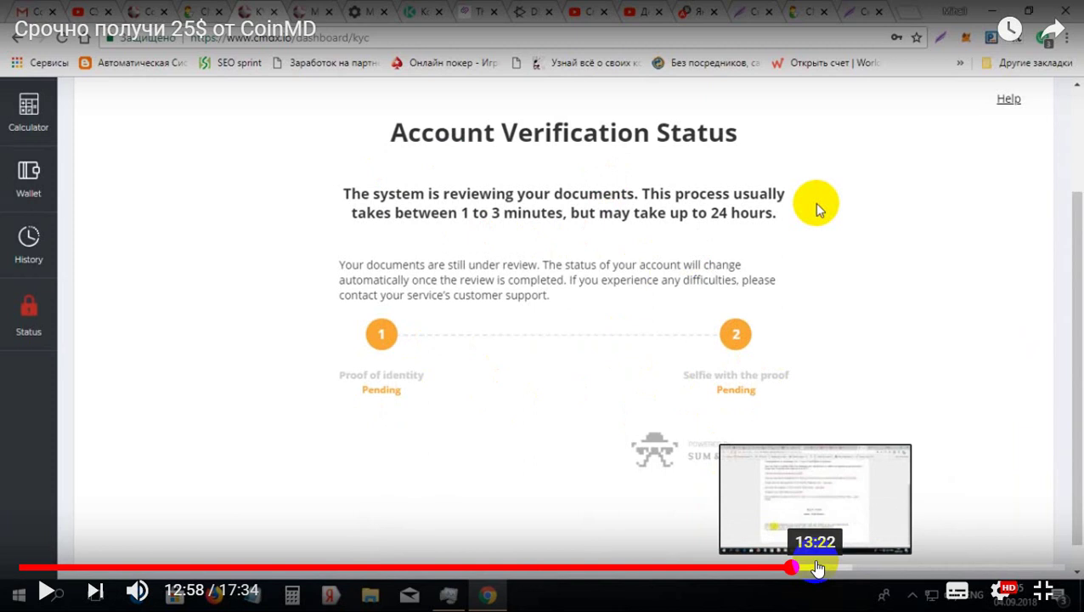
{"action": "left_click", "coordinate": [817, 567]}
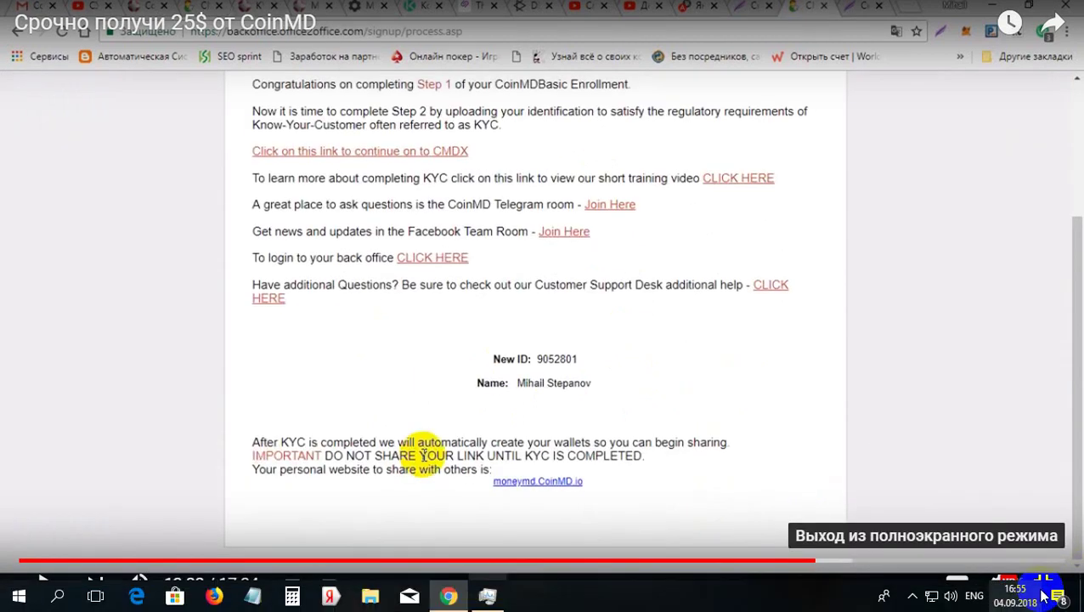
Step: Exit full screen, check the CMDX profile, then scroll the YouTube video down to its description links
{"action": "left_click", "coordinate": [1044, 598]}
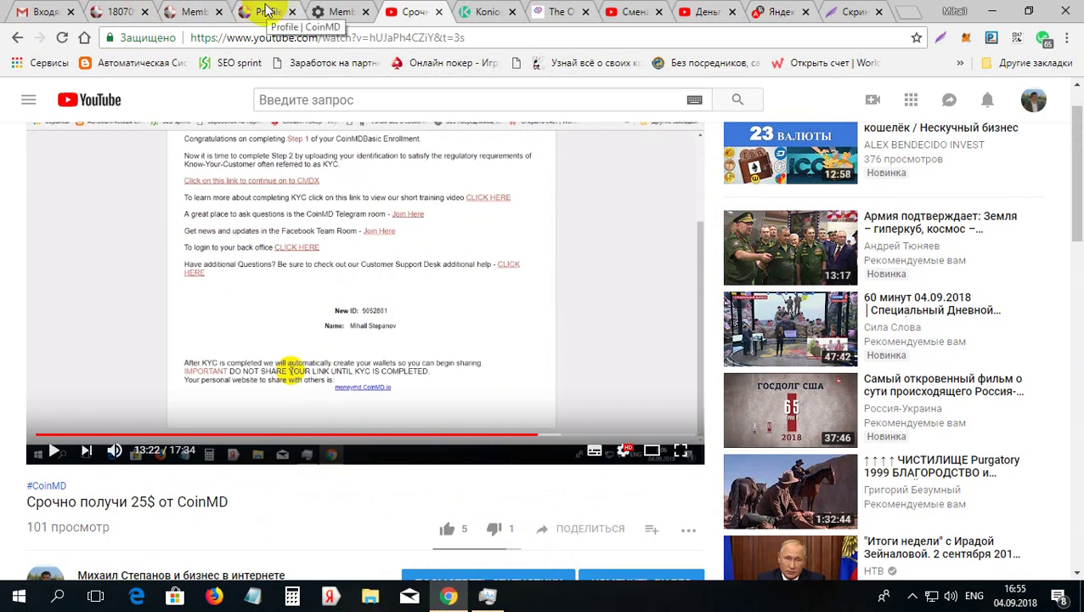
{"action": "left_click", "coordinate": [262, 11]}
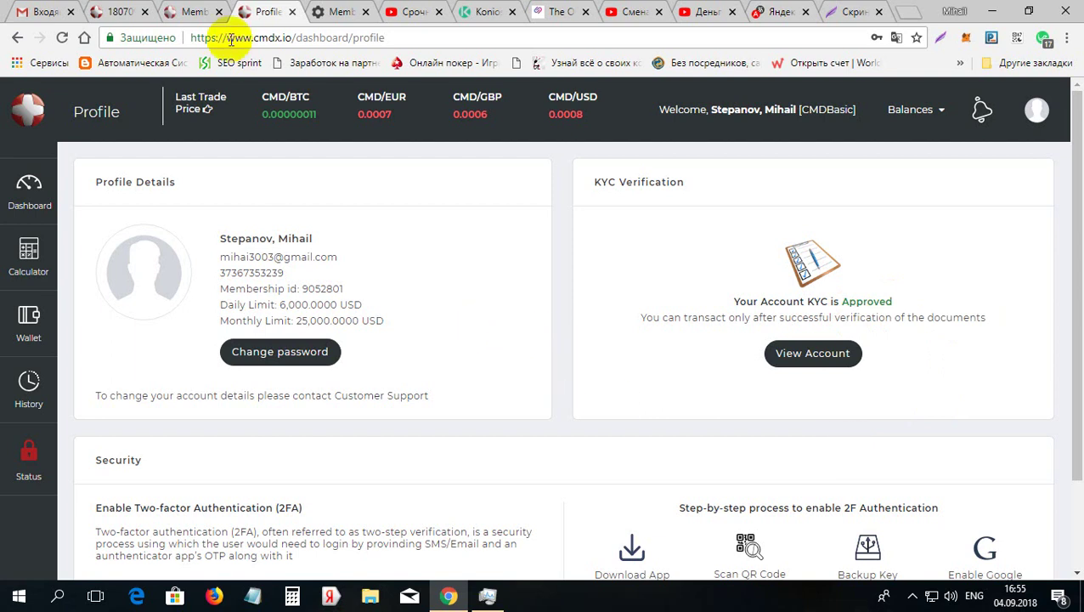
{"action": "left_click", "coordinate": [310, 120]}
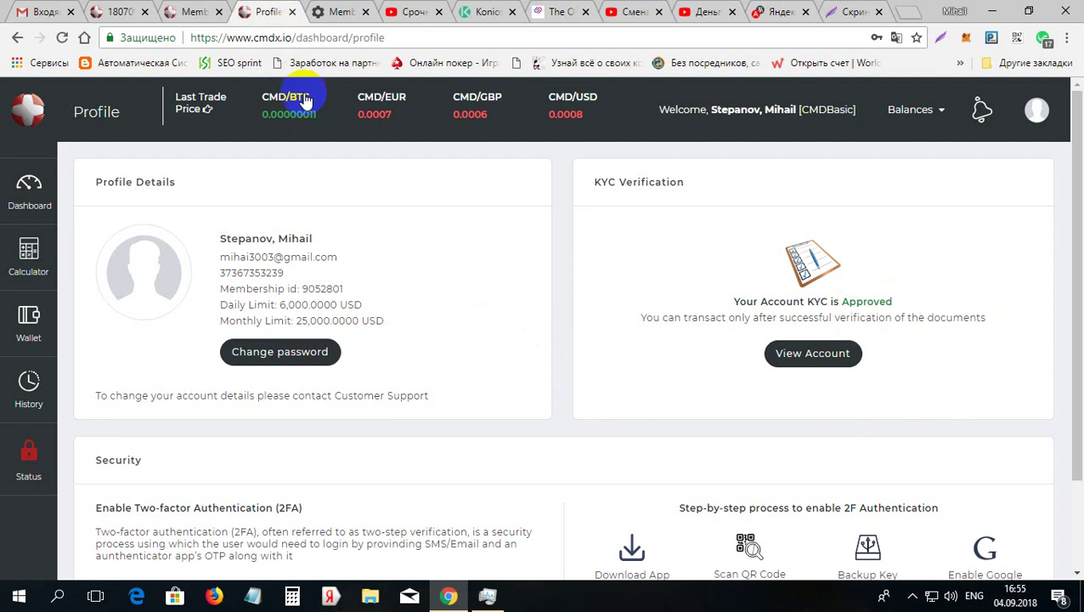
{"action": "left_click", "coordinate": [411, 11]}
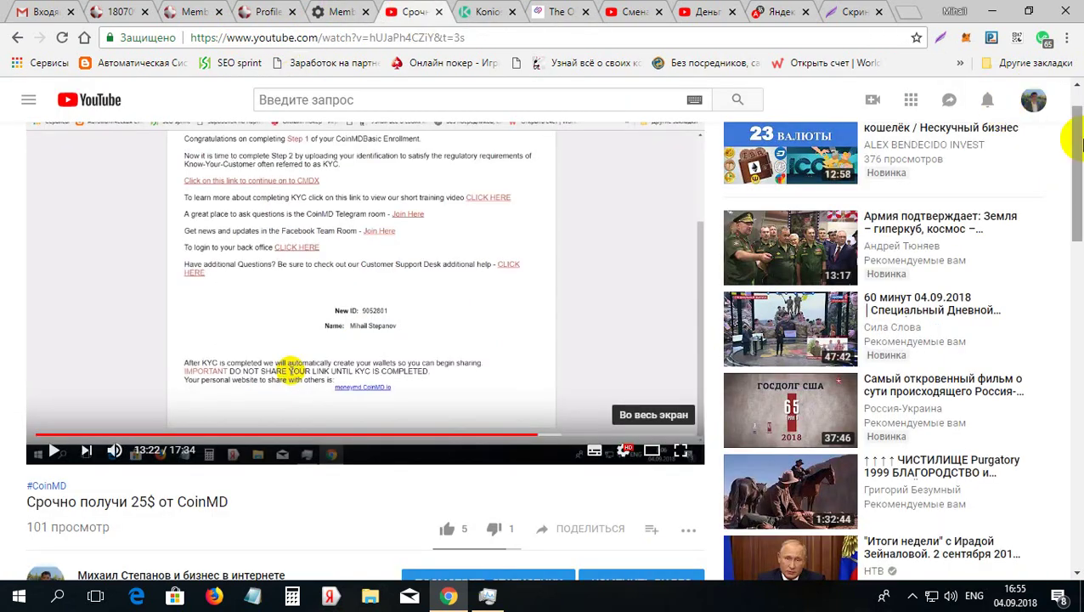
{"action": "left_click_drag", "start_coordinate": [1077, 163], "coordinate": [1077, 255]}
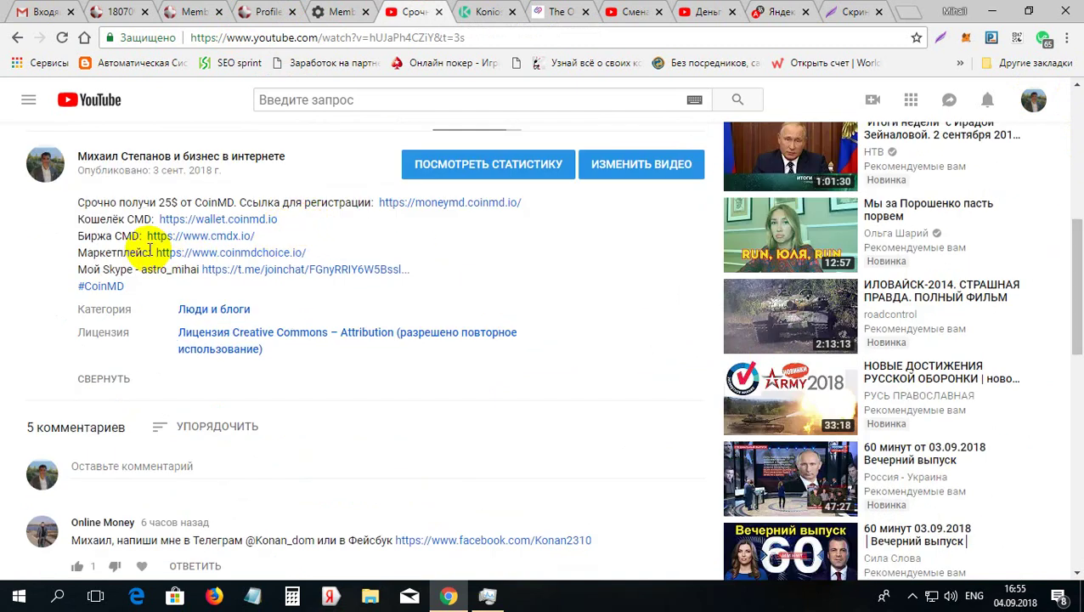
Step: Open the coinmdchoice.io marketplace link from the video description in a new tab
{"action": "left_click", "coordinate": [236, 256]}
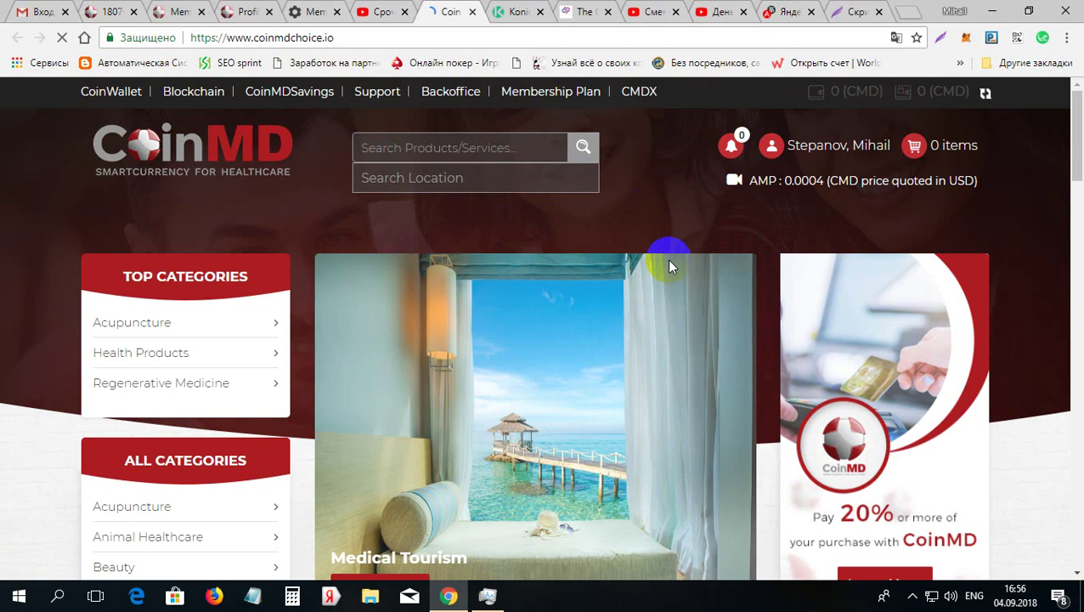
Step: Dismiss the translate offer, scroll through the CoinMDChoice membership plans, then go to Gmail
{"action": "left_click", "coordinate": [641, 228]}
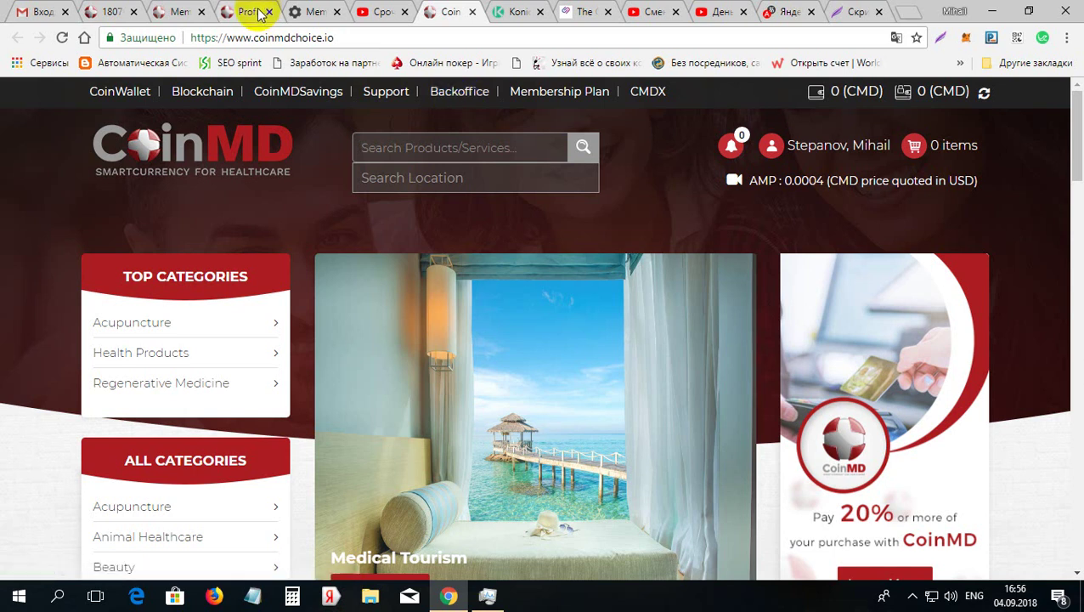
{"action": "left_click", "coordinate": [175, 12]}
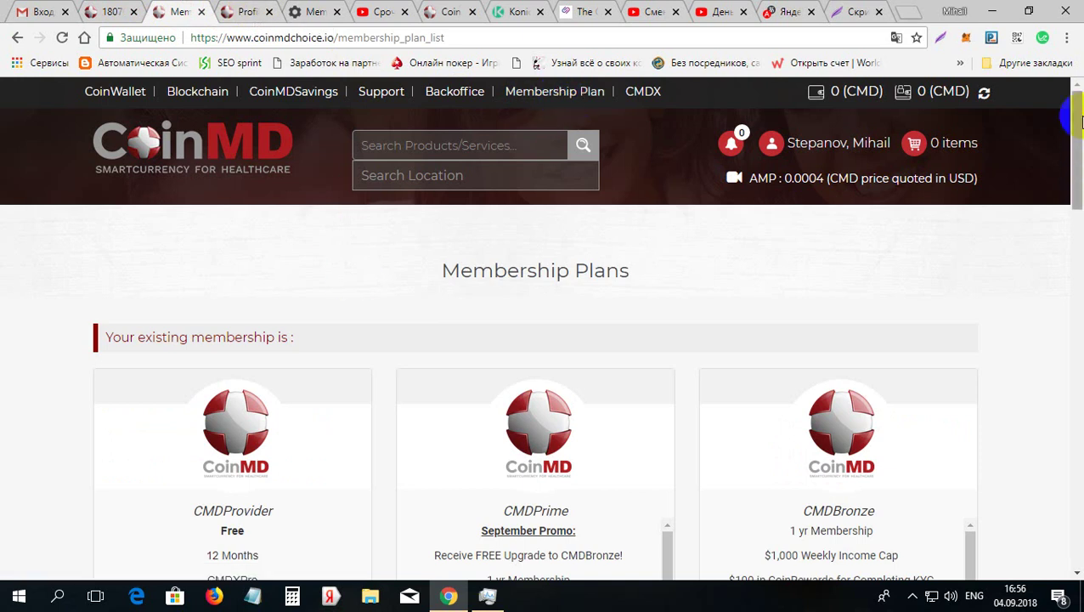
{"action": "left_click_drag", "start_coordinate": [1078, 121], "coordinate": [1080, 216]}
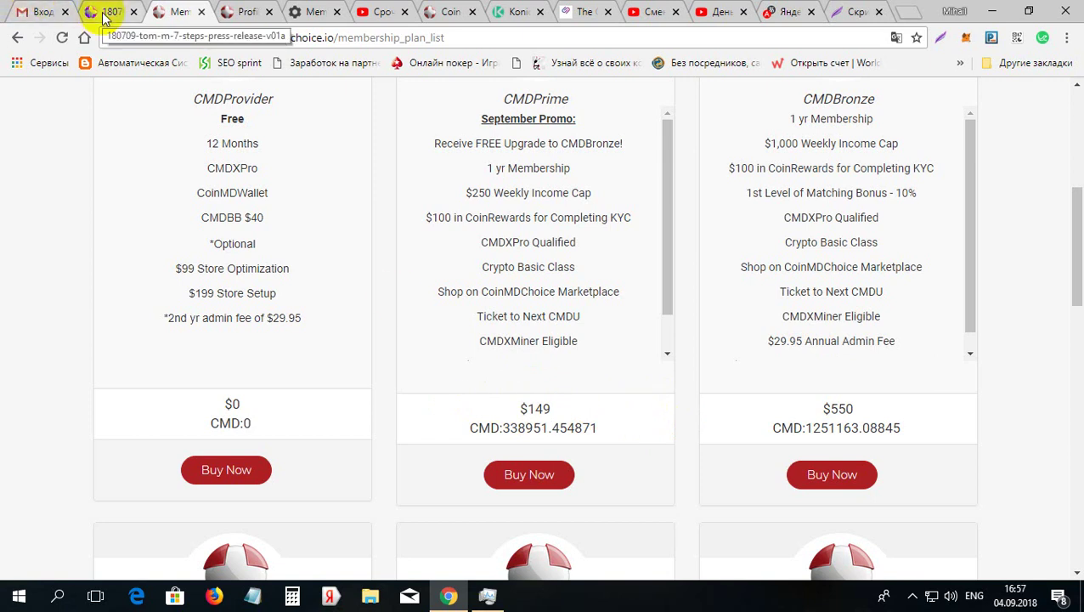
{"action": "left_click", "coordinate": [34, 10]}
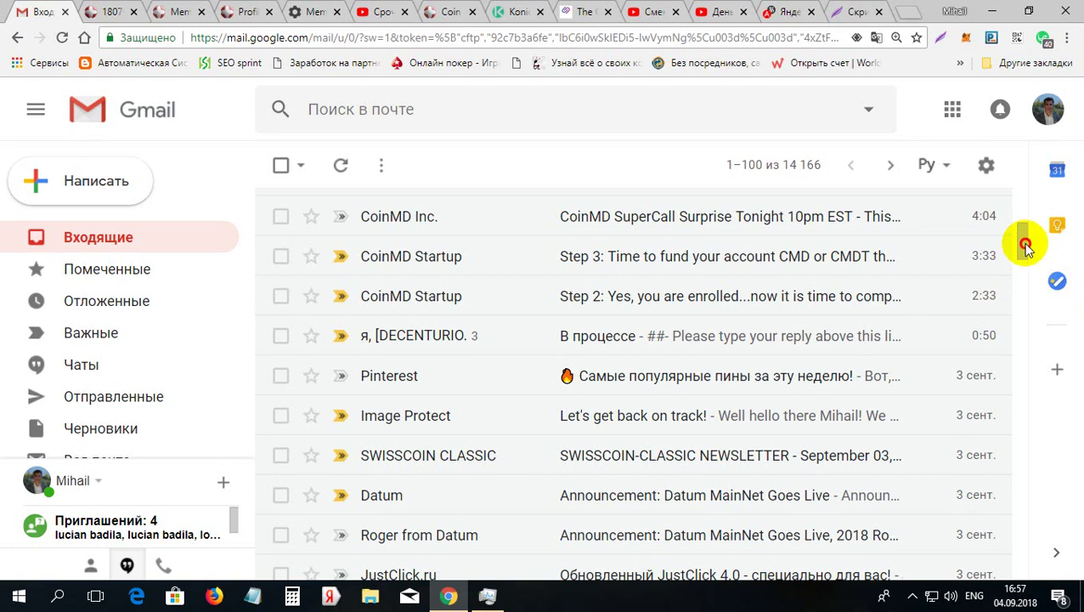
Step: Page through the inbox and open the 'CoinMD SuperCall Surprise Tonight 10pm EST' email
{"action": "left_click", "coordinate": [1025, 380]}
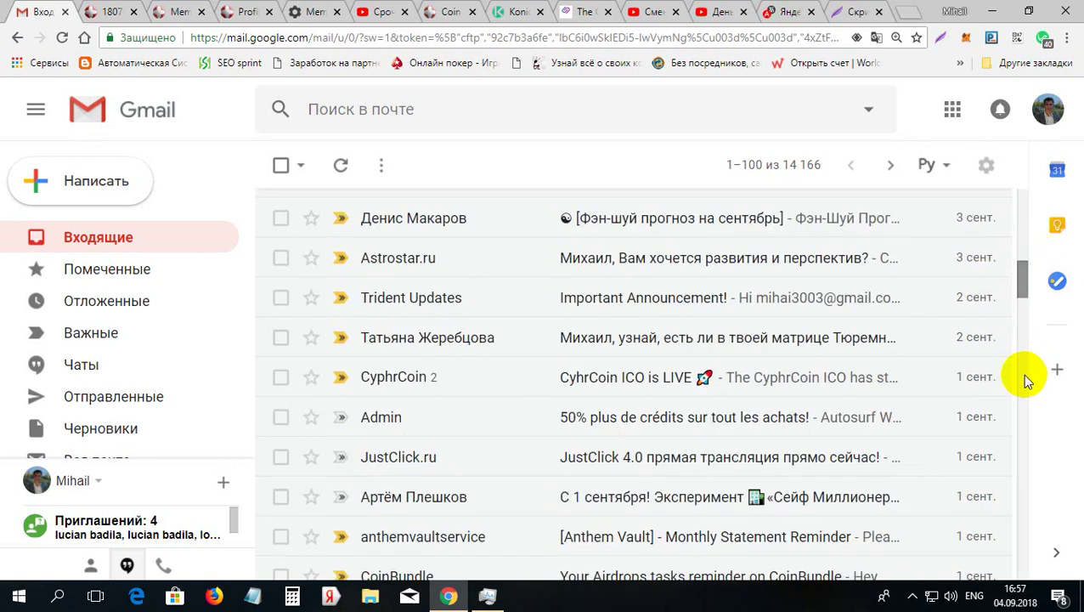
{"action": "left_click", "coordinate": [1022, 231]}
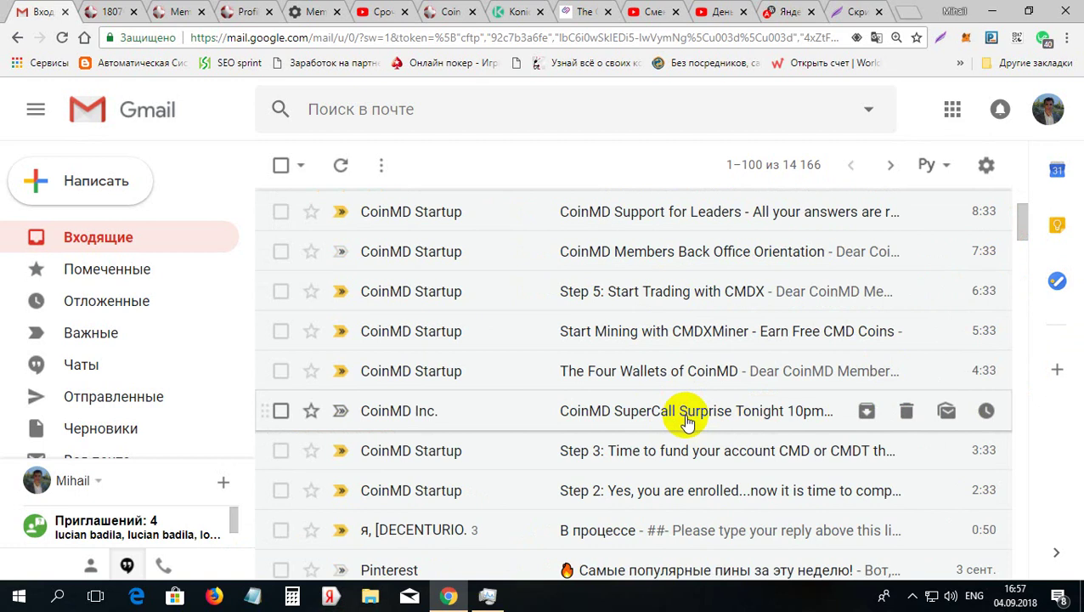
{"action": "left_click", "coordinate": [687, 421]}
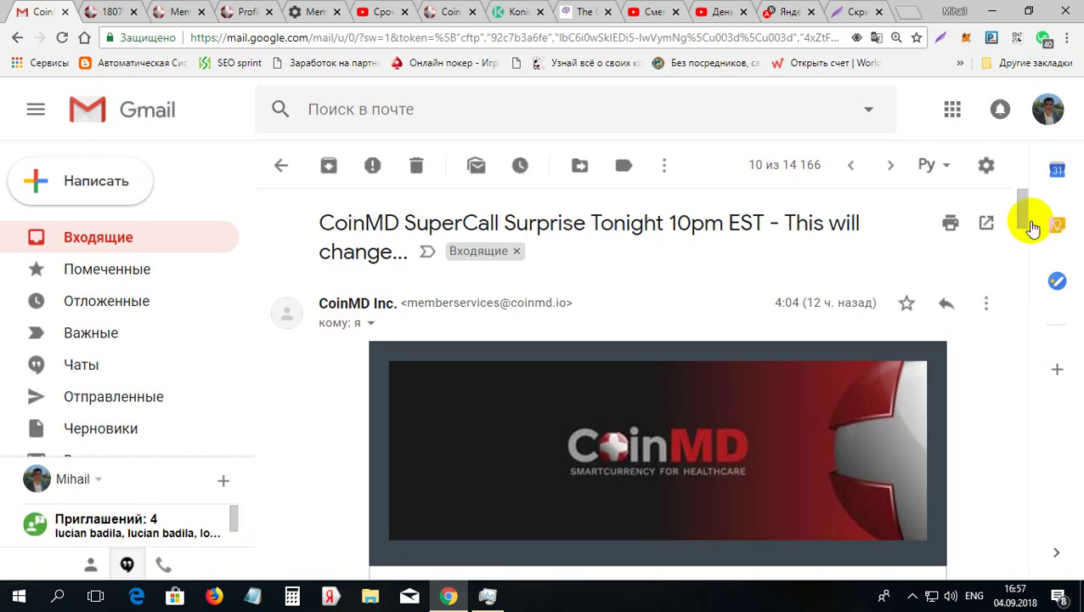
Step: Scroll the email and highlight the $100 KYC bonus amount
{"action": "left_click_drag", "start_coordinate": [1023, 200], "coordinate": [1047, 389]}
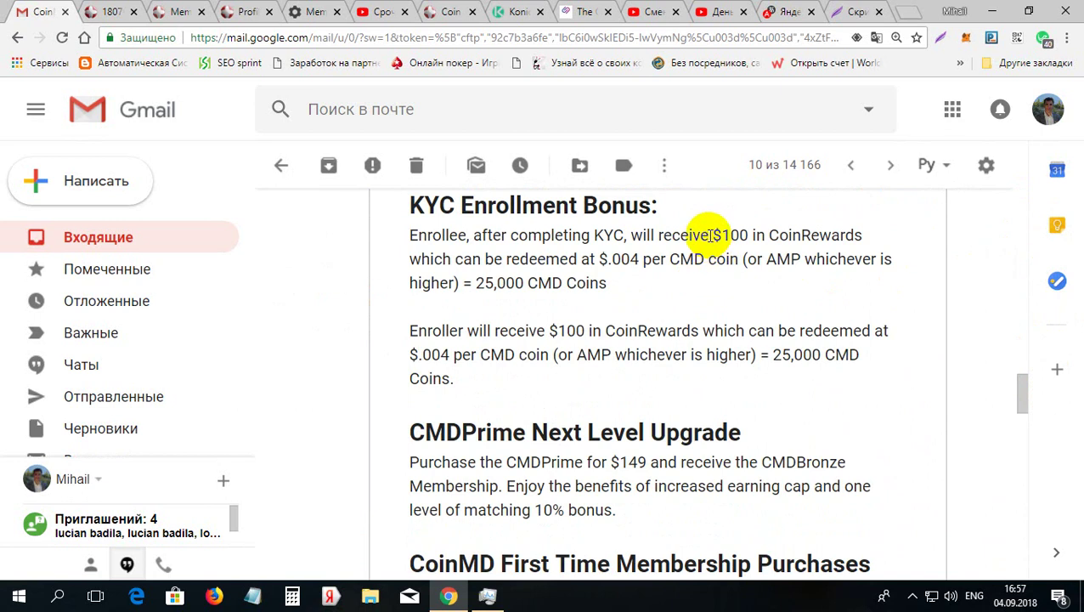
{"action": "left_click_drag", "start_coordinate": [710, 234], "coordinate": [746, 232]}
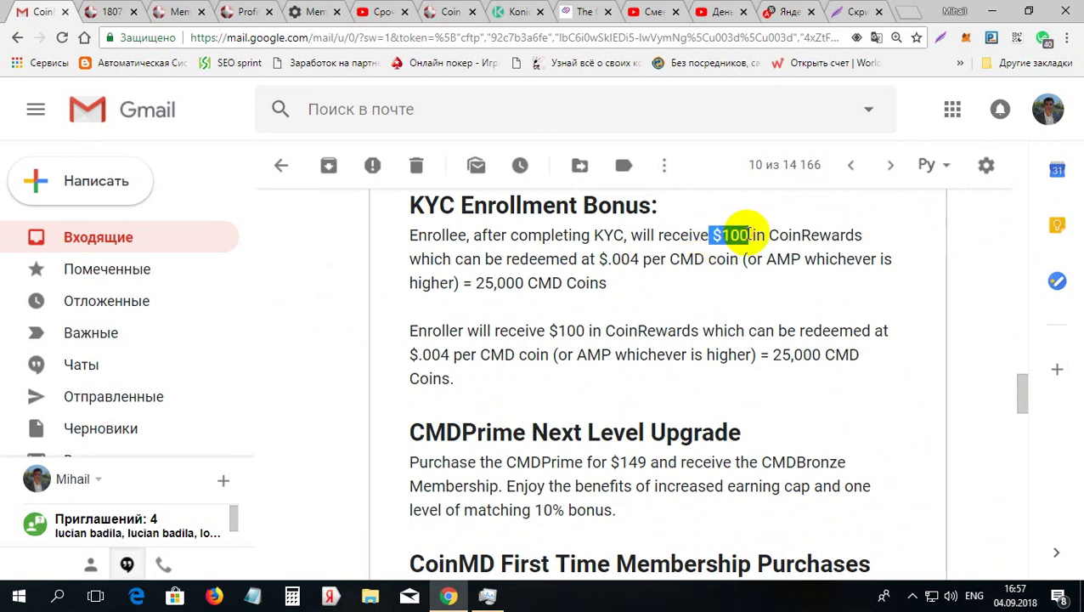
{"action": "left_click", "coordinate": [704, 293]}
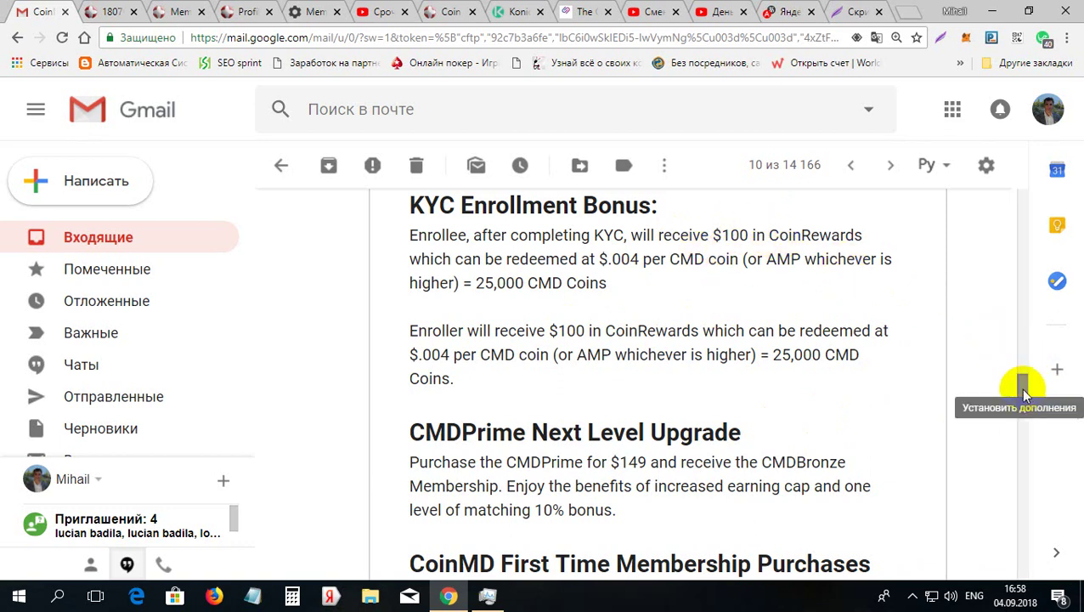
Step: Highlight the KYC-members condition and 1,000,000 CMD enroller bonus, then return to the back office
{"action": "left_click_drag", "start_coordinate": [1023, 388], "coordinate": [1036, 416]}
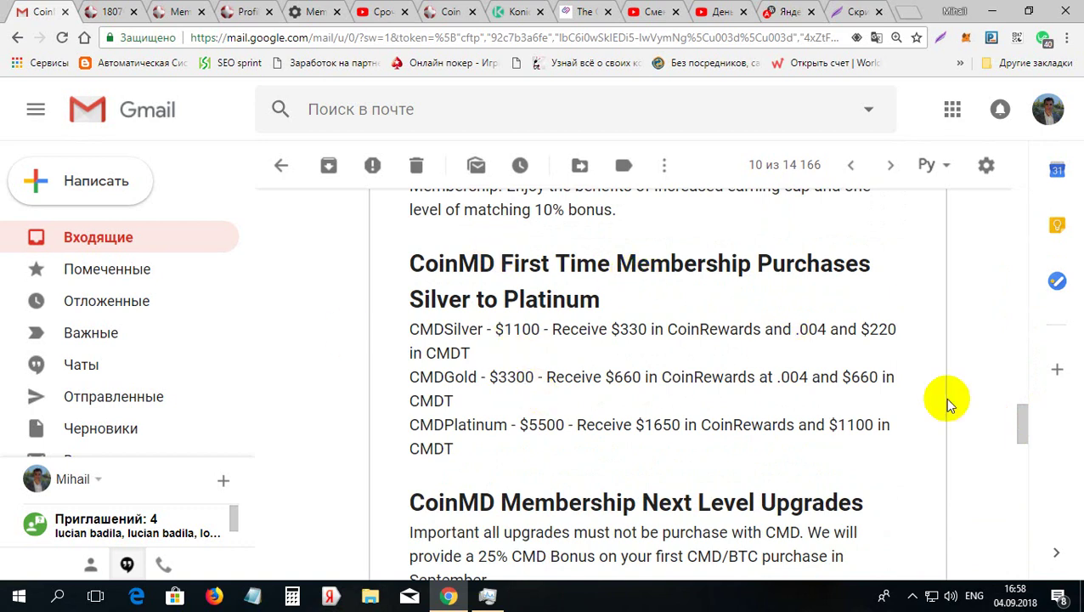
{"action": "left_click_drag", "start_coordinate": [1036, 422], "coordinate": [1044, 472]}
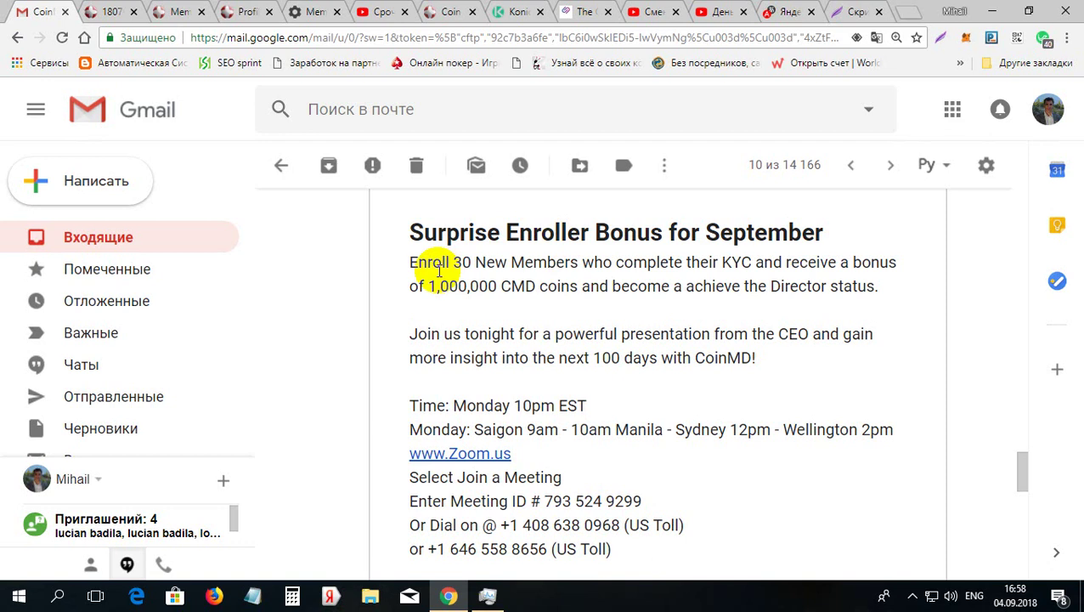
{"action": "left_click_drag", "start_coordinate": [463, 263], "coordinate": [759, 261]}
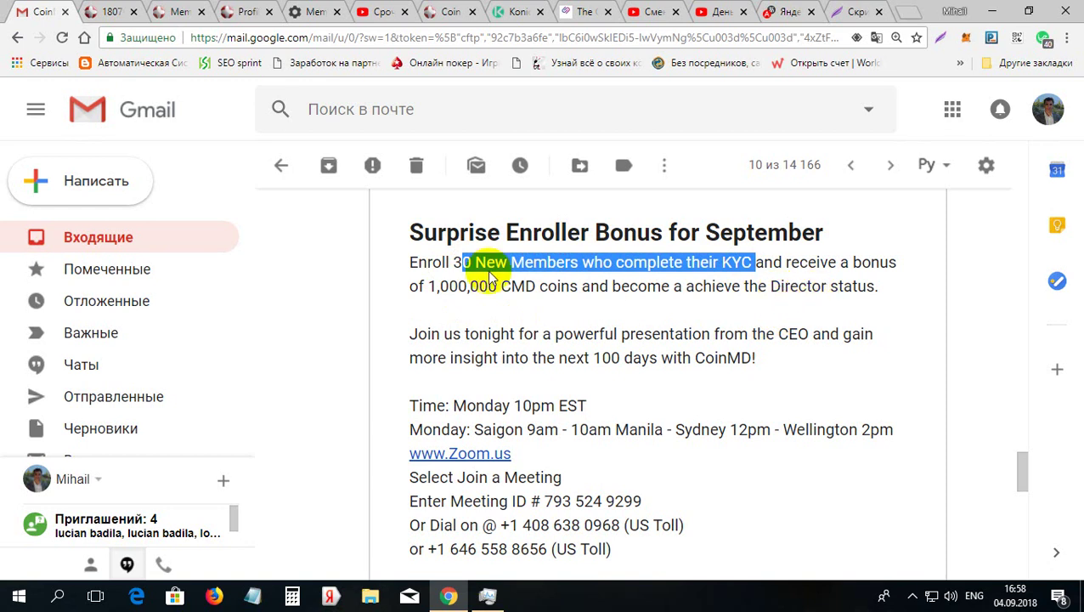
{"action": "left_click_drag", "start_coordinate": [427, 286], "coordinate": [537, 282]}
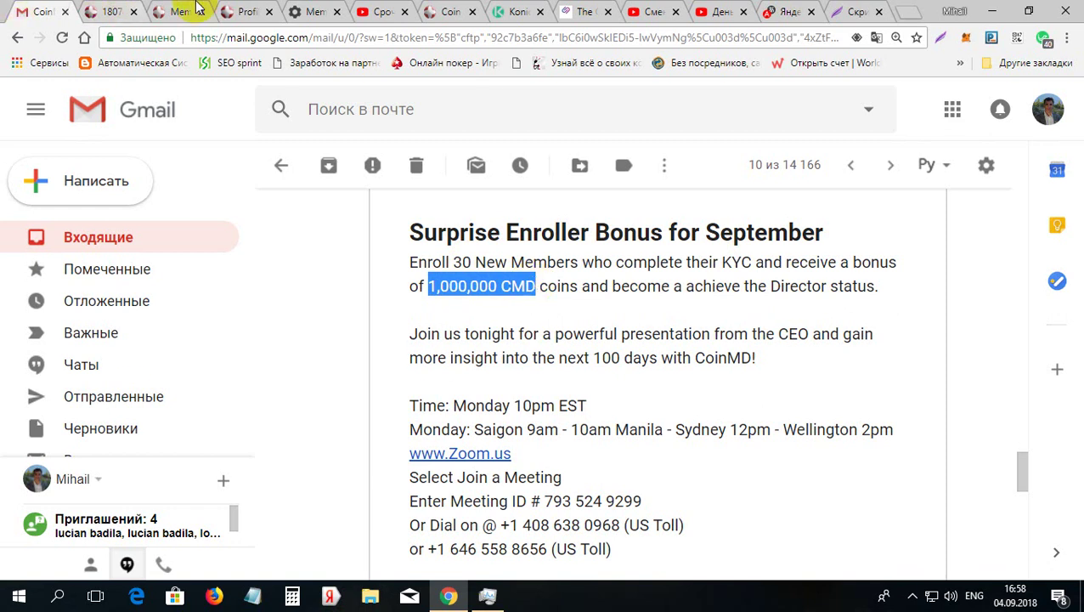
{"action": "left_click", "coordinate": [308, 11]}
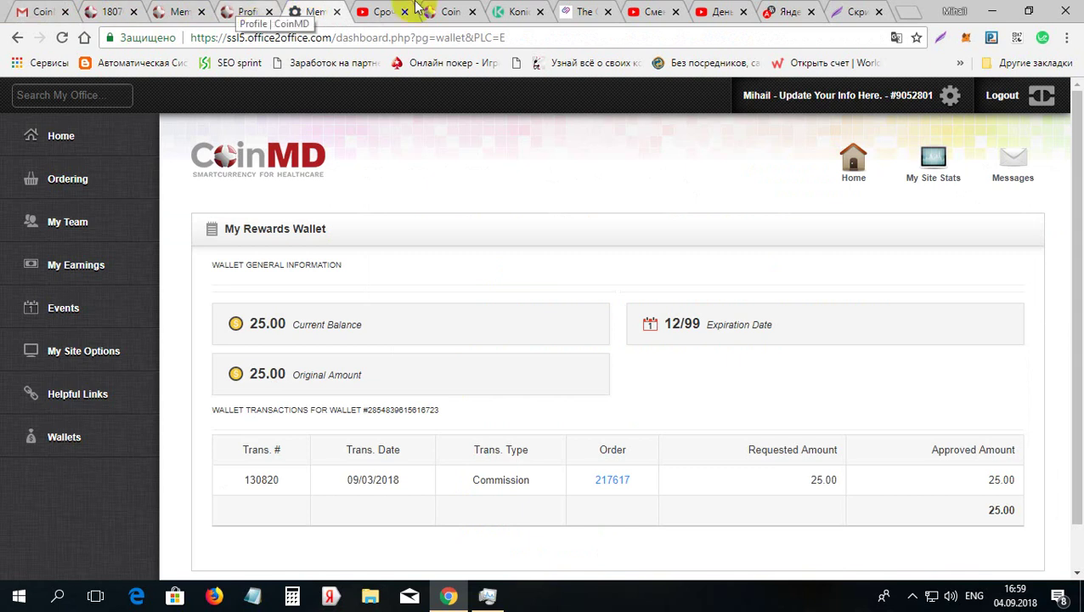
Step: Close the CoinMDChoice marketplace tab and open the CMDX exchange Dashboard trade page
{"action": "left_click", "coordinate": [453, 8]}
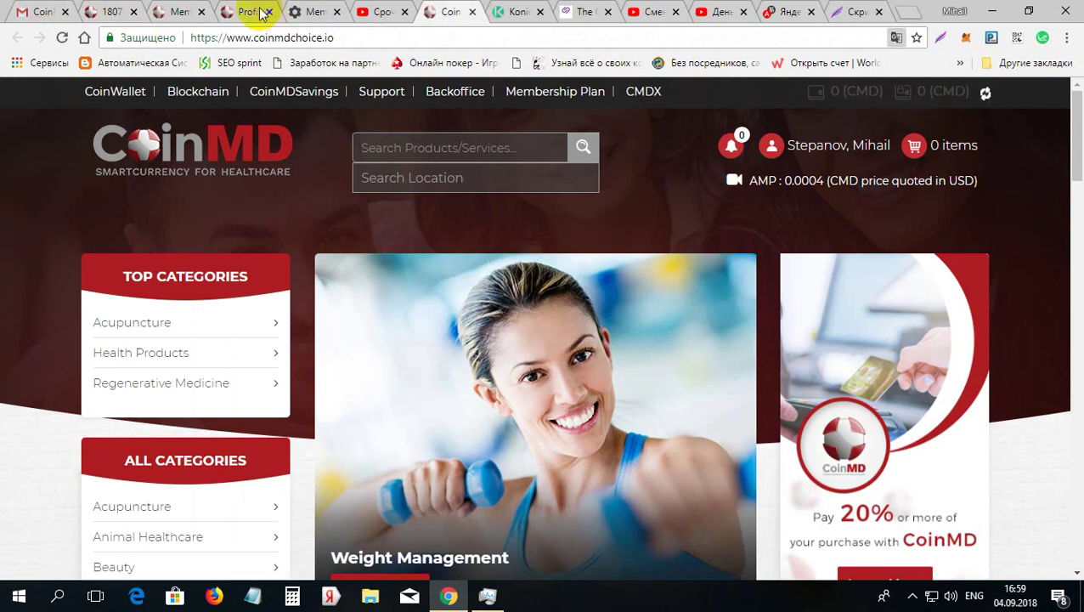
{"action": "key", "text": "ctrl+w"}
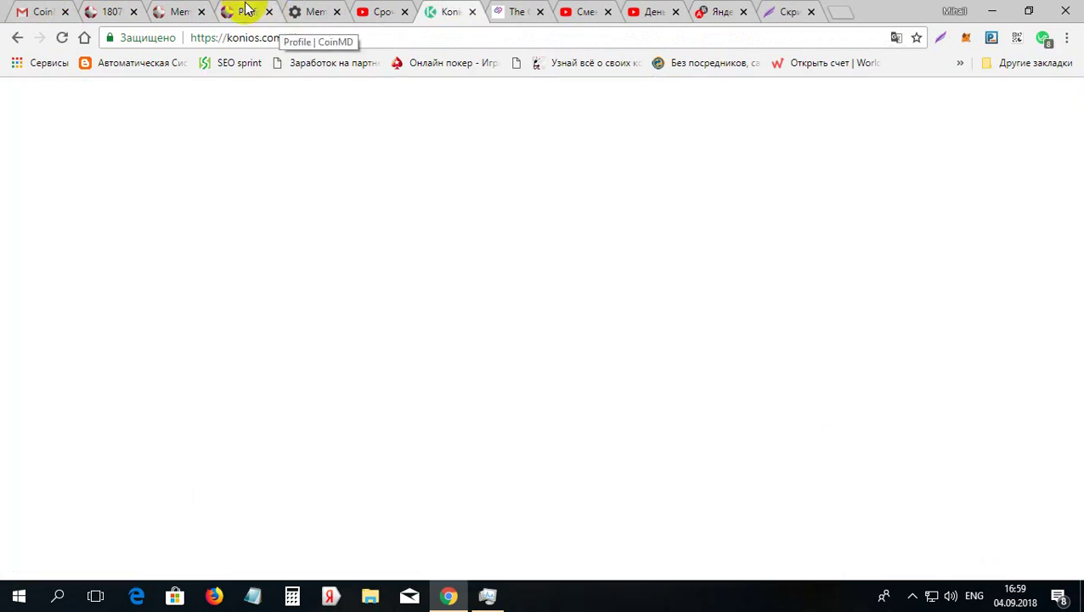
{"action": "left_click", "coordinate": [246, 12]}
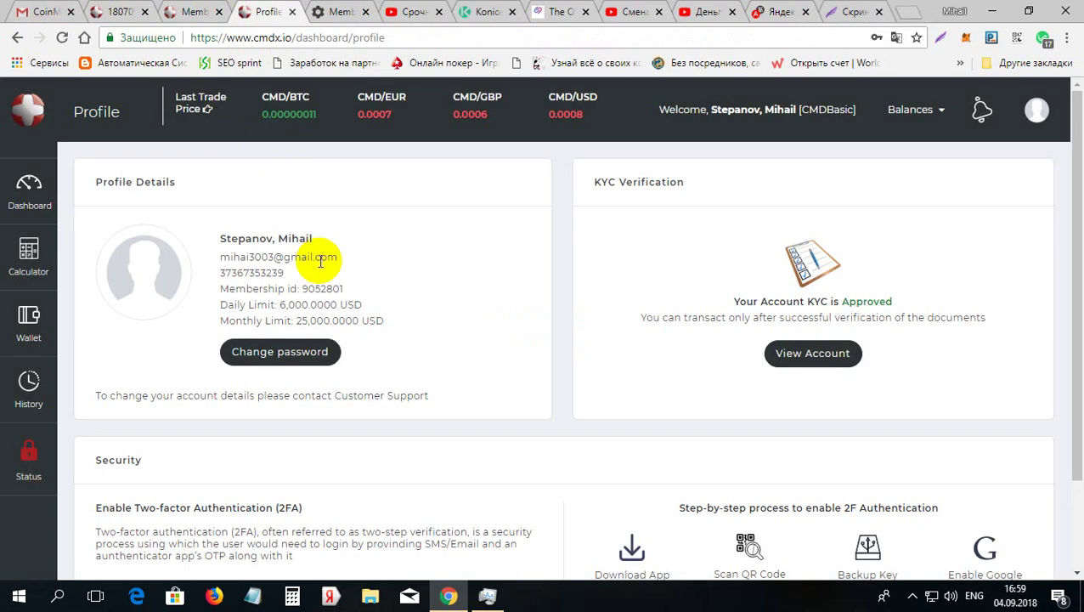
{"action": "left_click", "coordinate": [30, 196]}
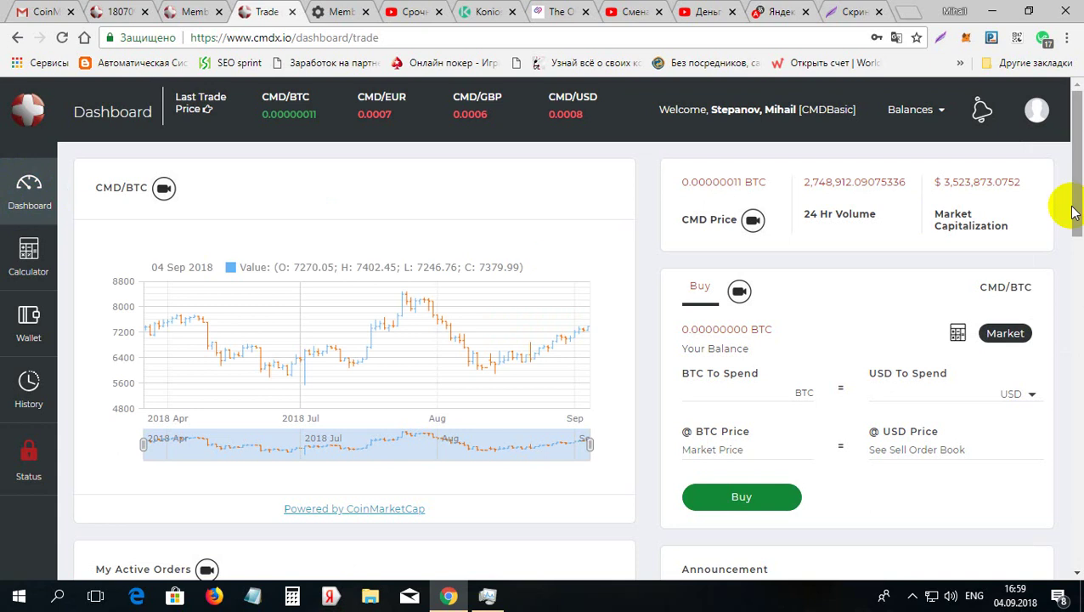
Step: Scroll the trade page to the top and open, then close, the BTC/CMD amount calculator
{"action": "mouse_move", "coordinate": [1076, 152]}
{"action": "left_mouse_down"}
{"action": "mouse_move", "coordinate": [1081, 478]}
{"action": "mouse_move", "coordinate": [1064, 321]}
{"action": "mouse_move", "coordinate": [1066, 168]}
{"action": "mouse_move", "coordinate": [1075, 166]}
{"action": "left_mouse_up"}
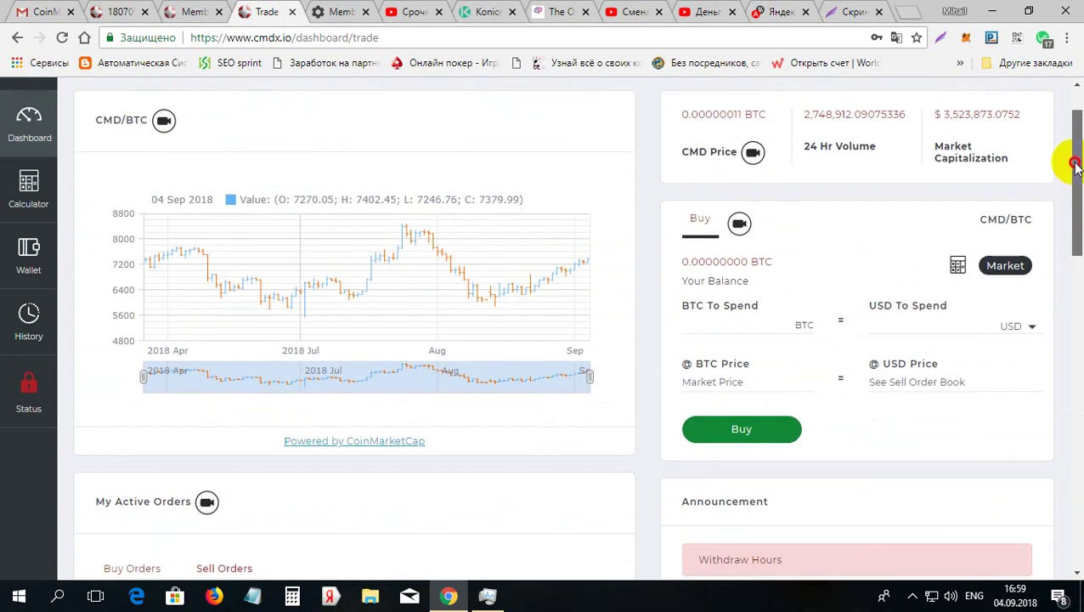
{"action": "left_click_drag", "start_coordinate": [1075, 166], "coordinate": [1076, 167]}
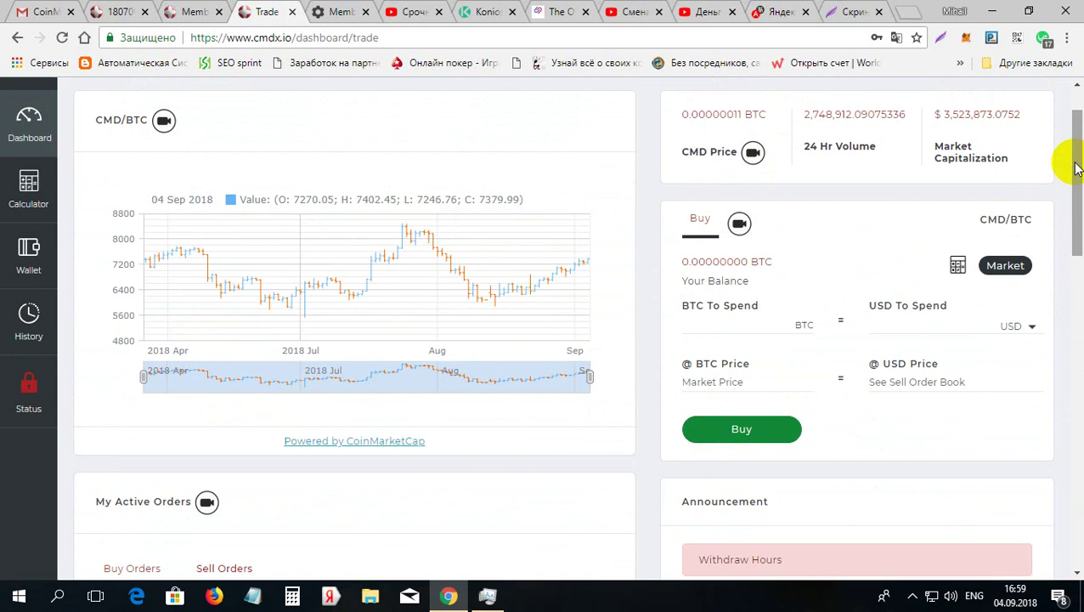
{"action": "left_click_drag", "start_coordinate": [1075, 168], "coordinate": [1070, 158]}
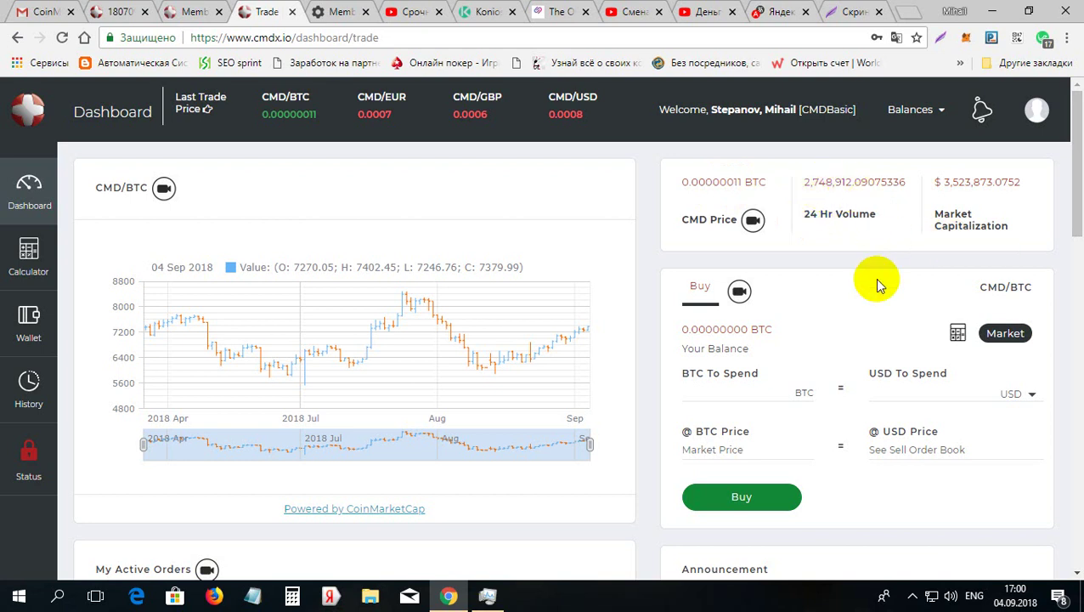
{"action": "left_click", "coordinate": [28, 248]}
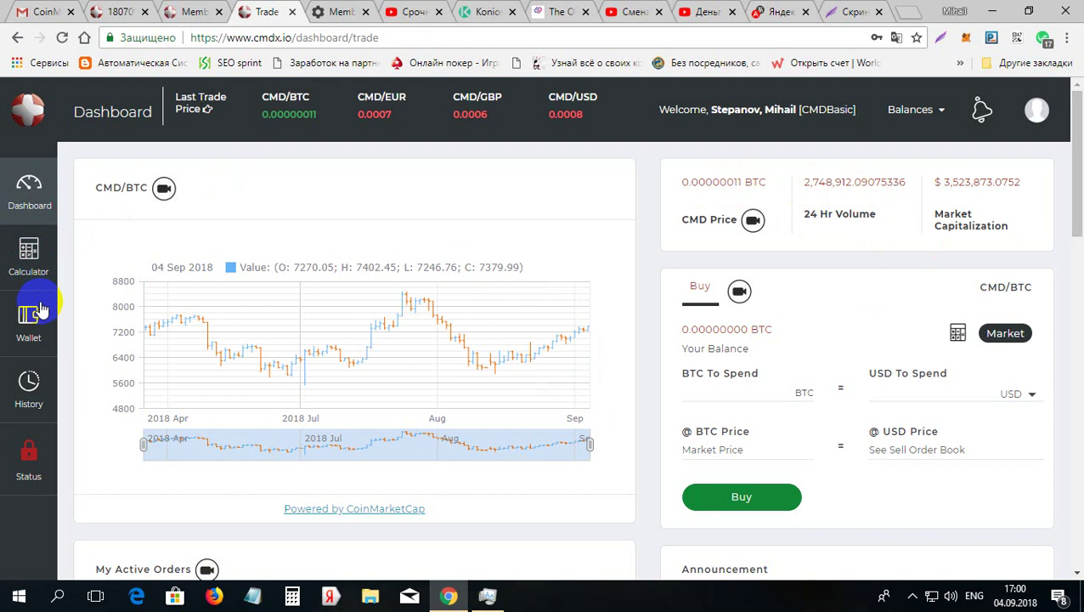
{"action": "left_click", "coordinate": [29, 266]}
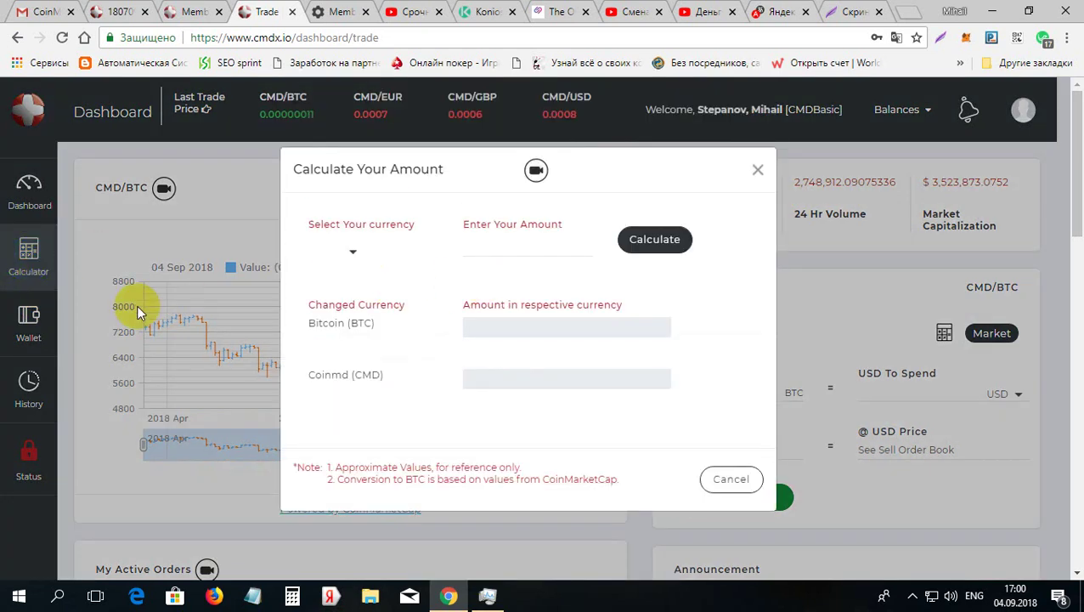
{"action": "left_click", "coordinate": [29, 330]}
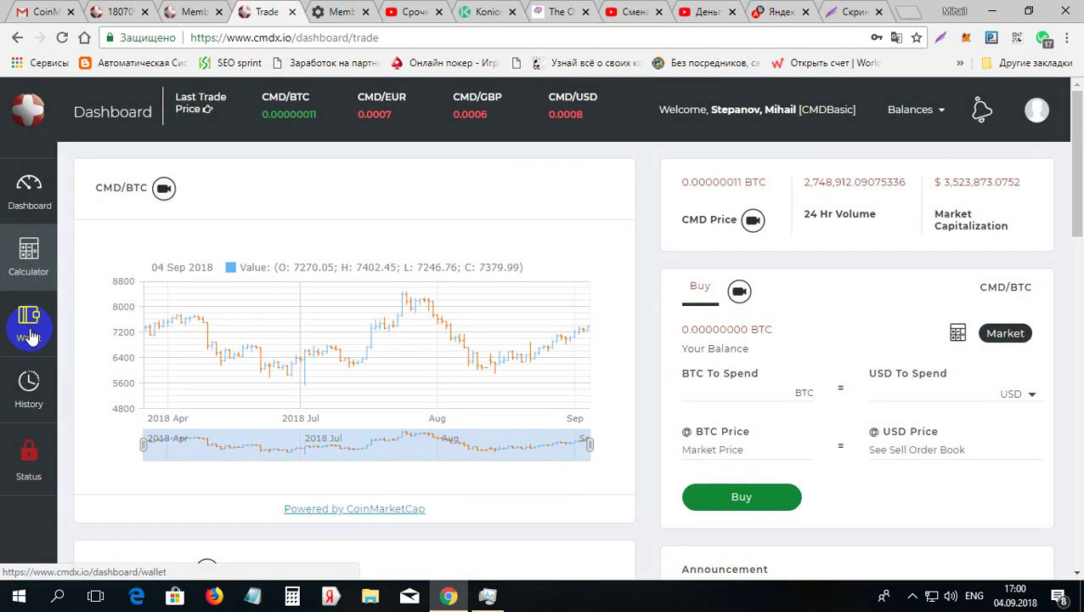
Step: View the CMDX wallet's zero balances, the 25.00 rewards wallet, then the membership plans page
{"action": "left_click", "coordinate": [32, 340]}
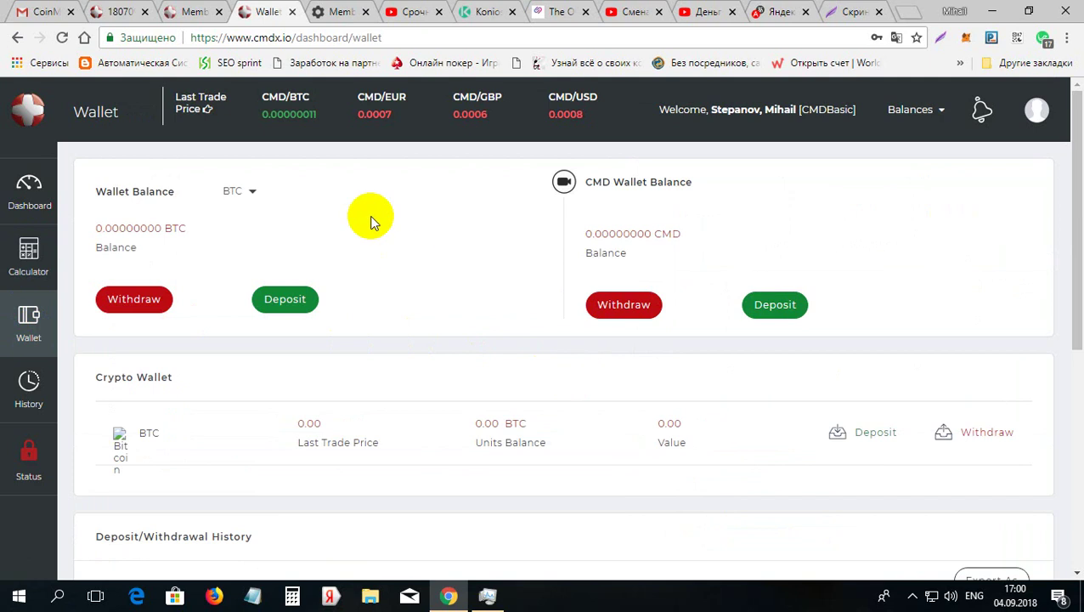
{"action": "left_click", "coordinate": [332, 11]}
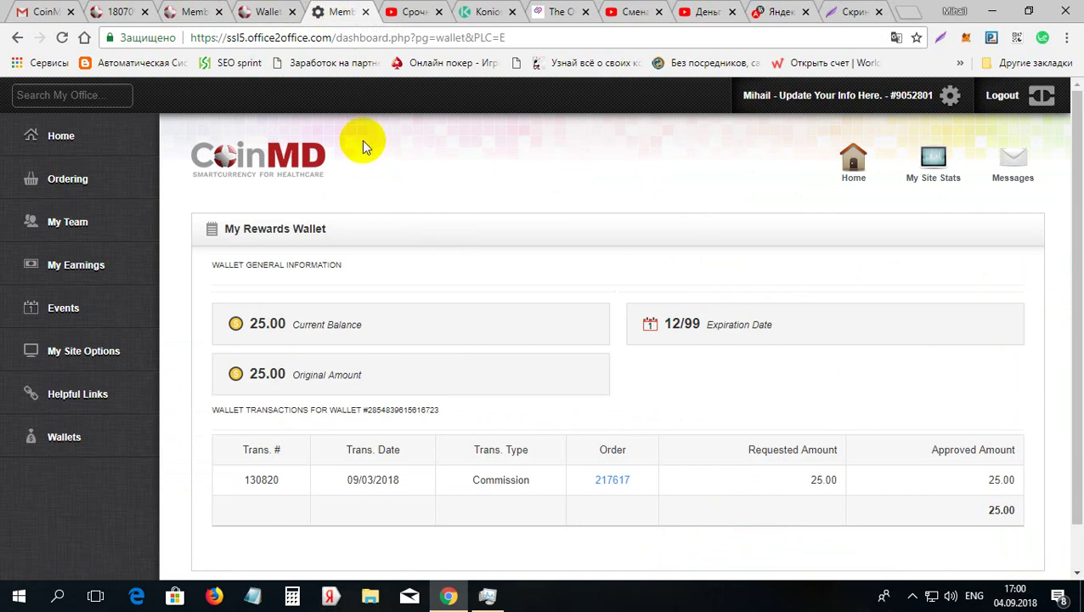
{"action": "left_click", "coordinate": [178, 7]}
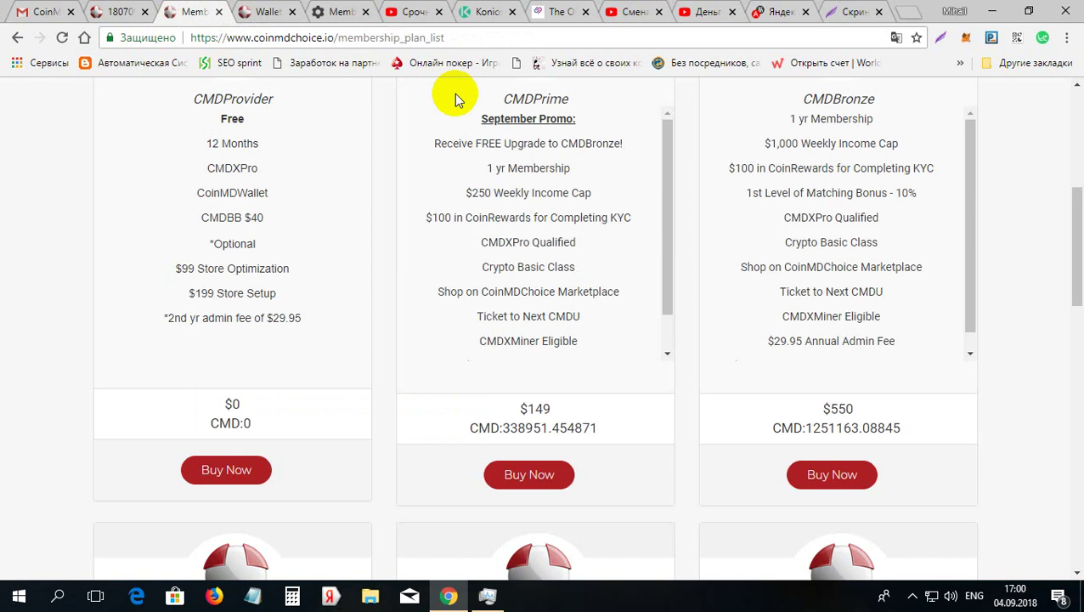
Step: Scroll the Membership Plans page to the top, glance at YouTube, then return to the CoinMD email
{"action": "left_click_drag", "start_coordinate": [1070, 223], "coordinate": [1072, 121]}
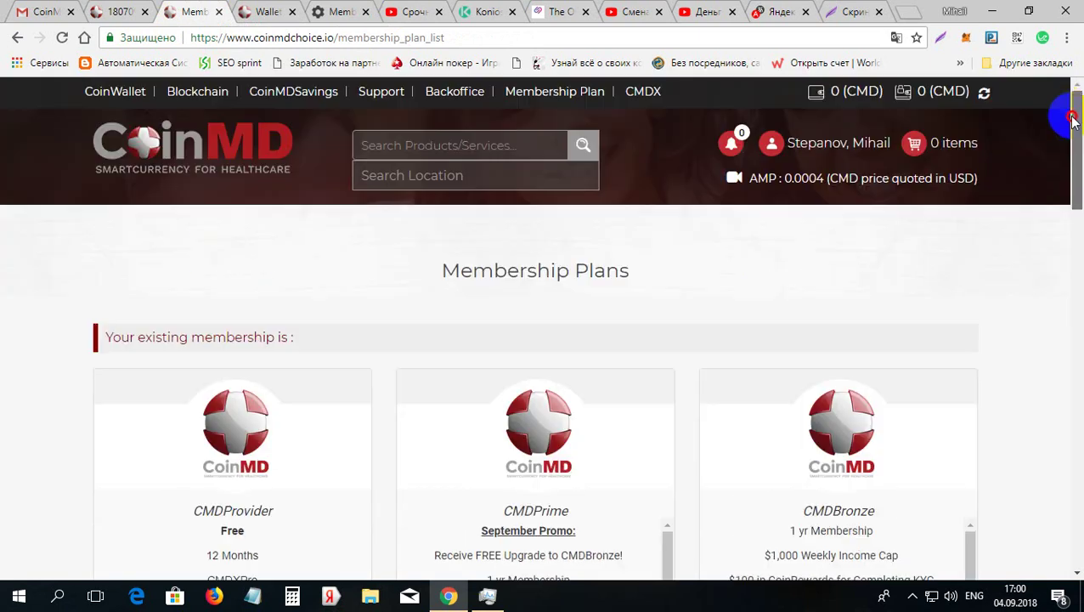
{"action": "left_click", "coordinate": [405, 10]}
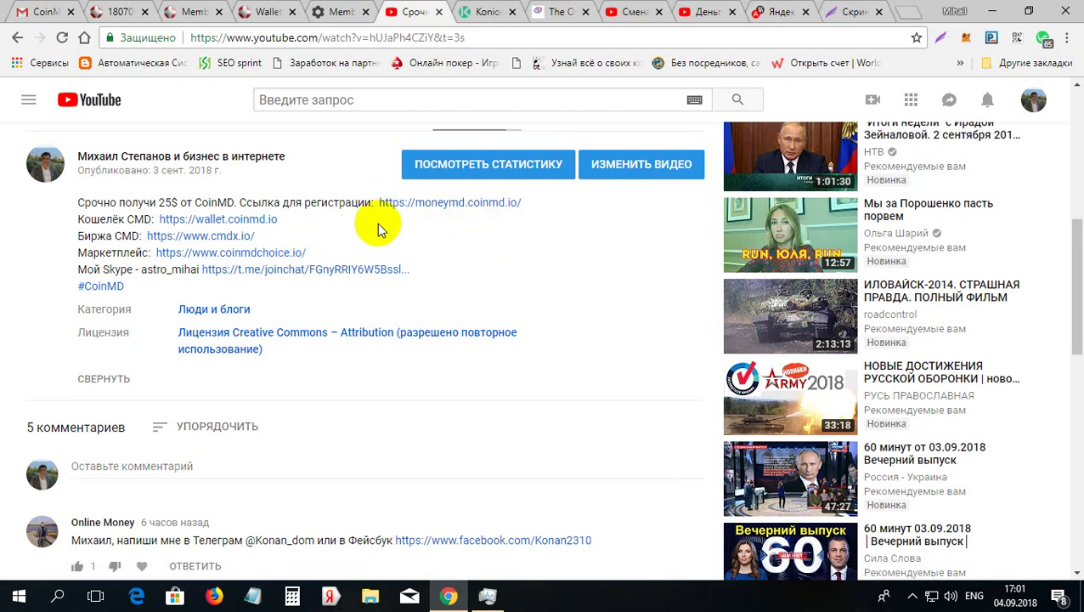
{"action": "left_click", "coordinate": [45, 7]}
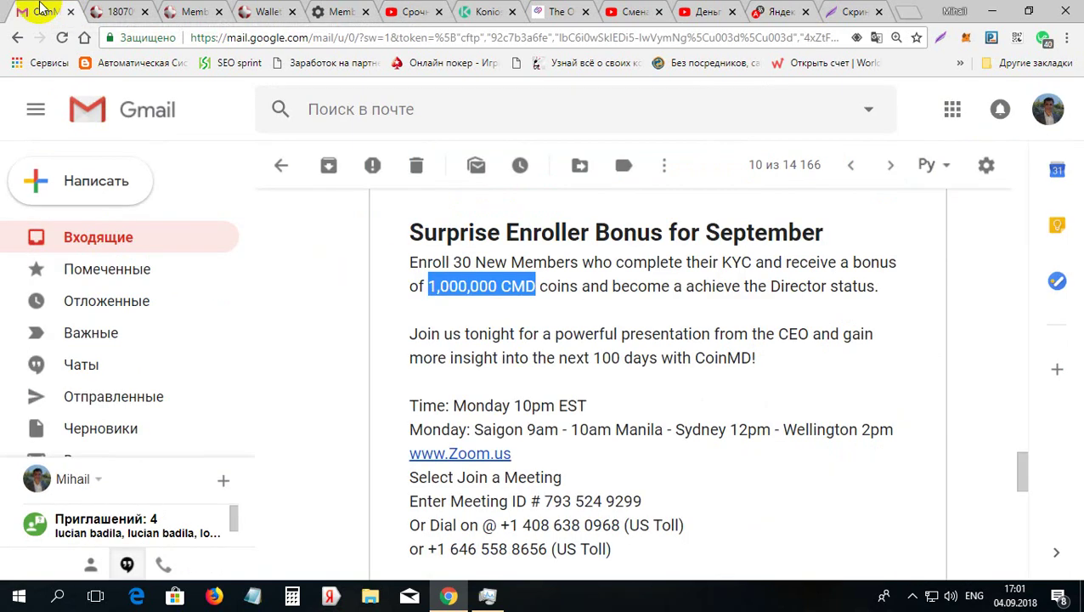
Step: Open the 'The Four Wallets of CoinMD' email and scroll to its Helpful links list
{"action": "left_click", "coordinate": [853, 170]}
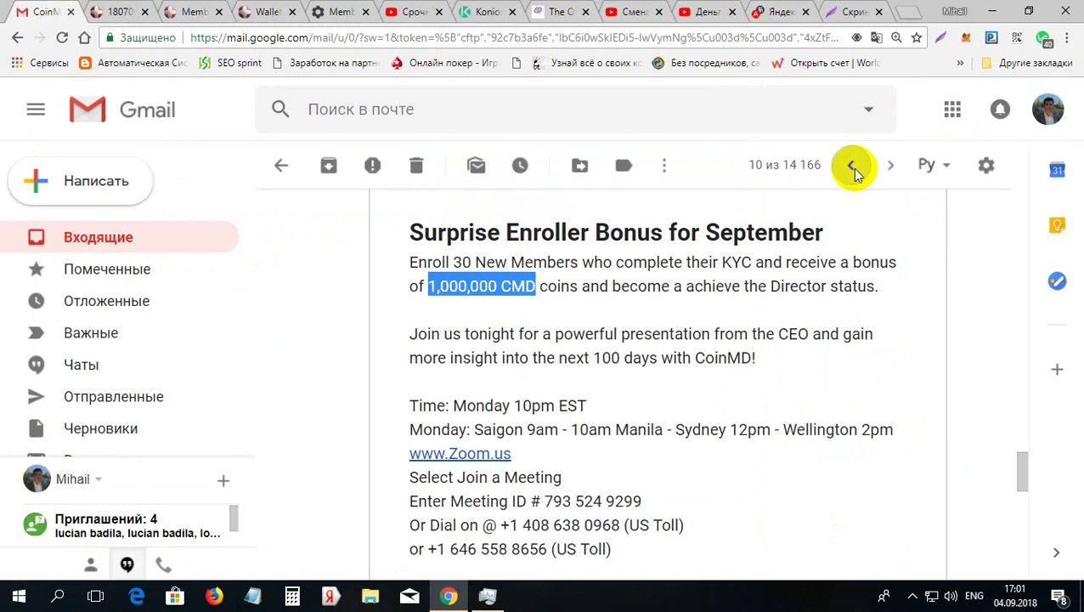
{"action": "left_click", "coordinate": [853, 170]}
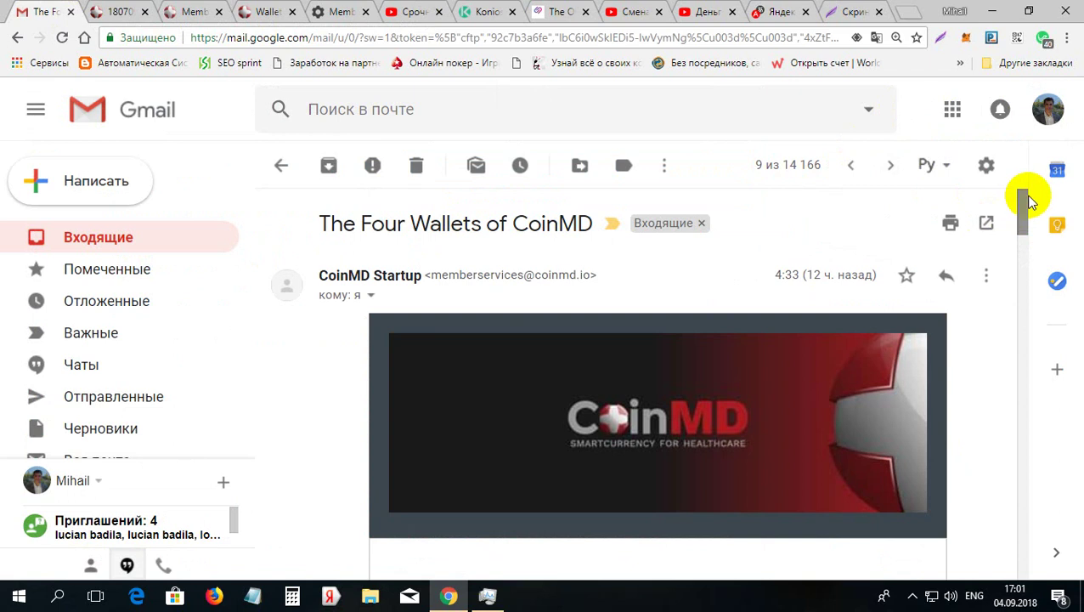
{"action": "key", "text": "ctrl+a"}
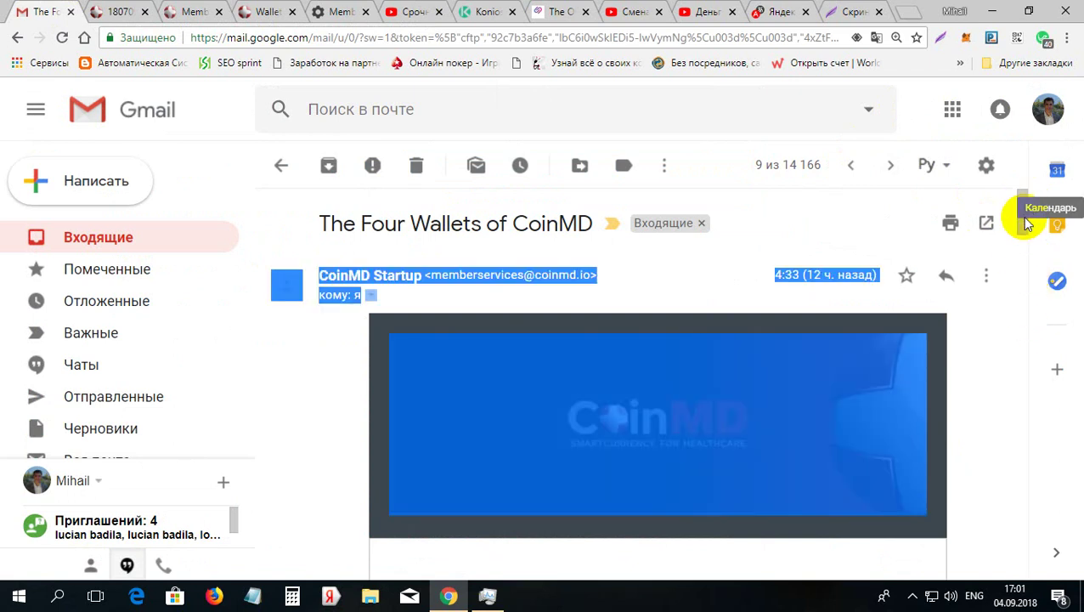
{"action": "left_click", "coordinate": [1027, 340]}
{"action": "left_click_drag", "start_coordinate": [1026, 340], "coordinate": [700, 439]}
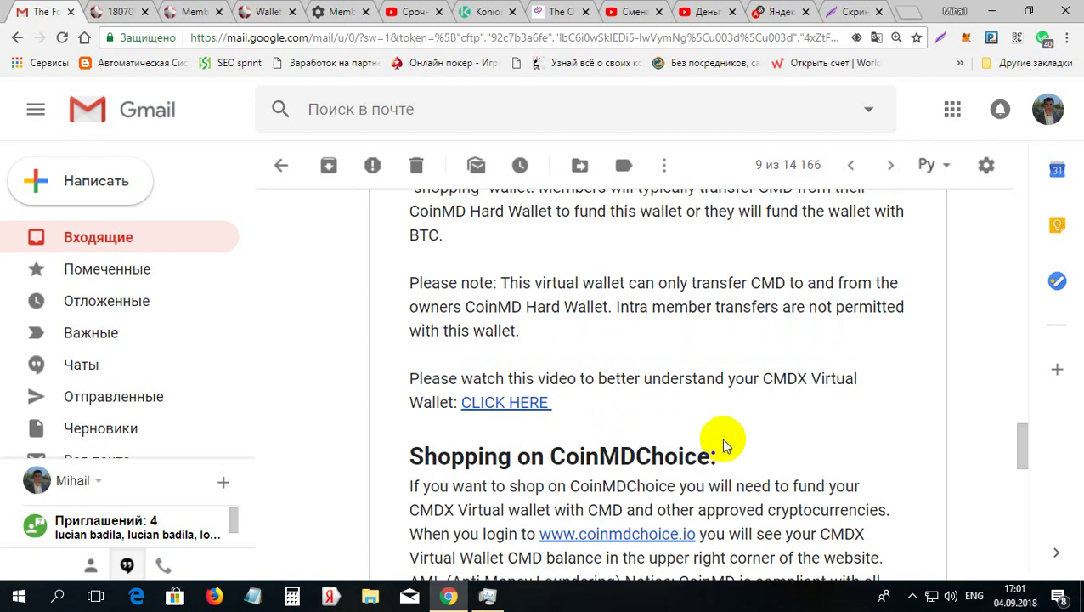
{"action": "left_click", "coordinate": [1024, 500]}
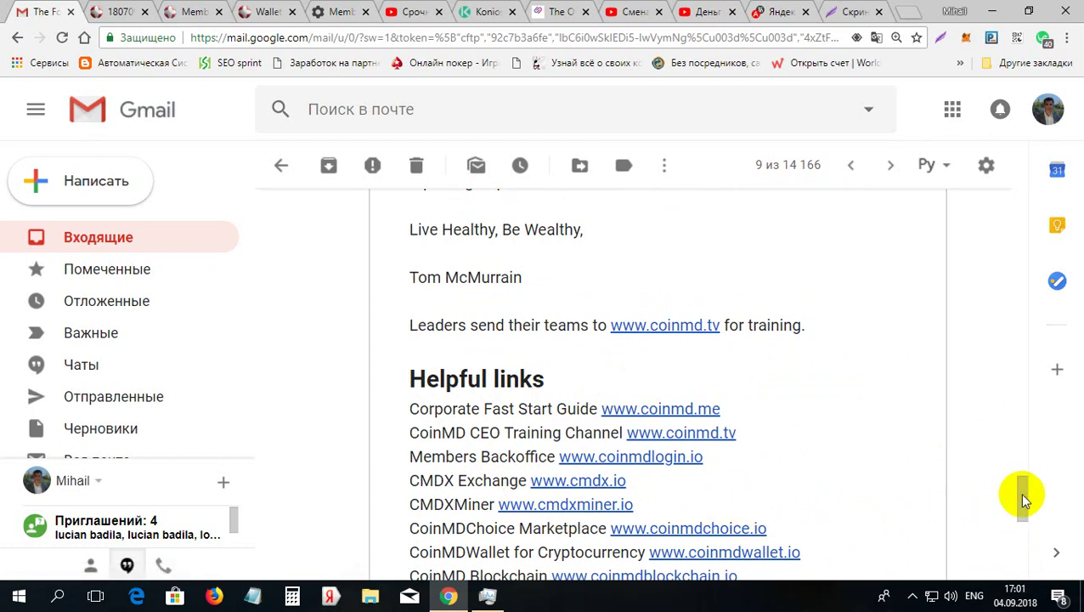
{"action": "left_click_drag", "start_coordinate": [1021, 492], "coordinate": [1026, 509]}
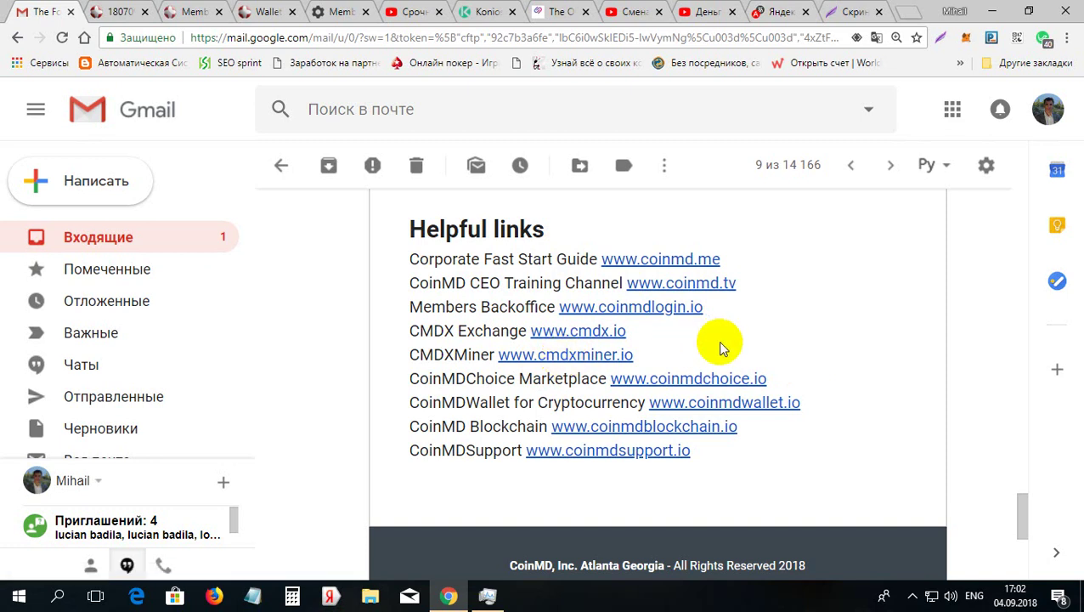
Step: Open the overview.pdf tab and scroll to the page 8 Starter-to-CMD Provider membership table
{"action": "left_click", "coordinate": [120, 11]}
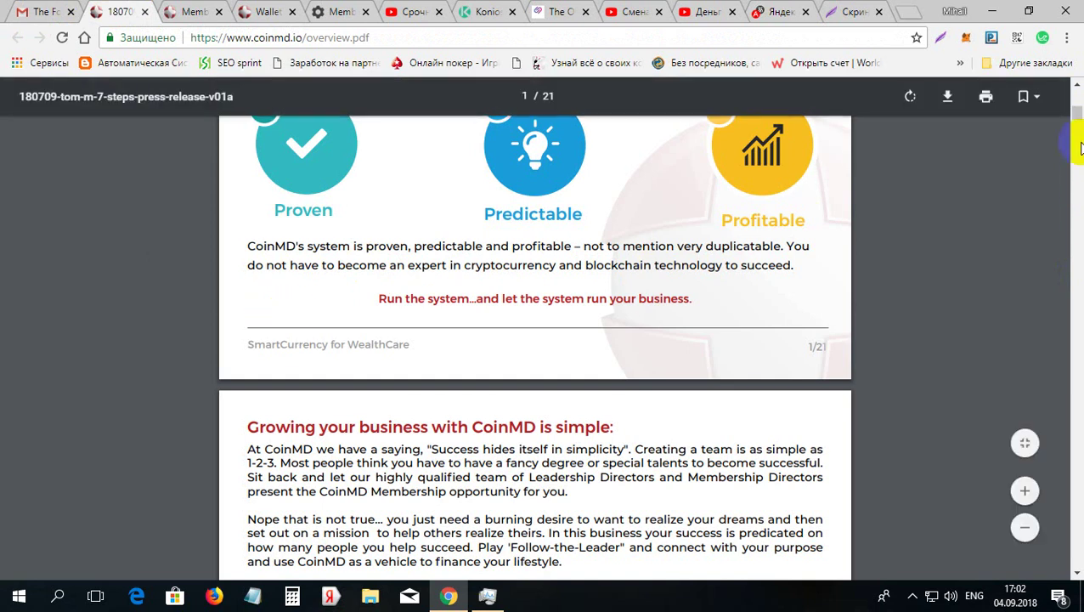
{"action": "left_click_drag", "start_coordinate": [1078, 110], "coordinate": [1079, 129]}
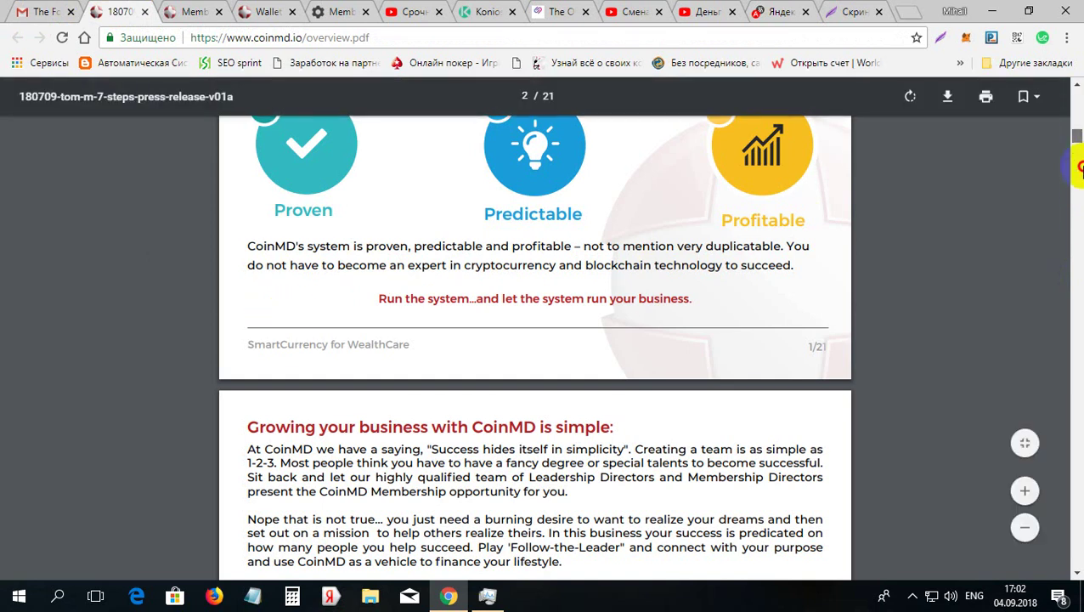
{"action": "left_click", "coordinate": [1078, 168]}
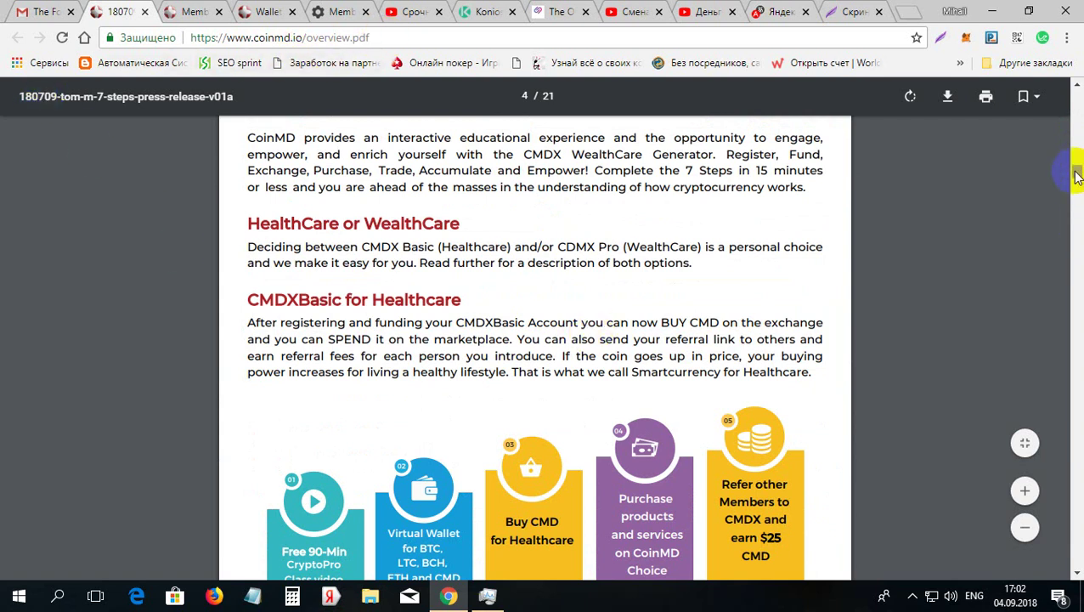
{"action": "left_click_drag", "start_coordinate": [1078, 176], "coordinate": [1078, 265]}
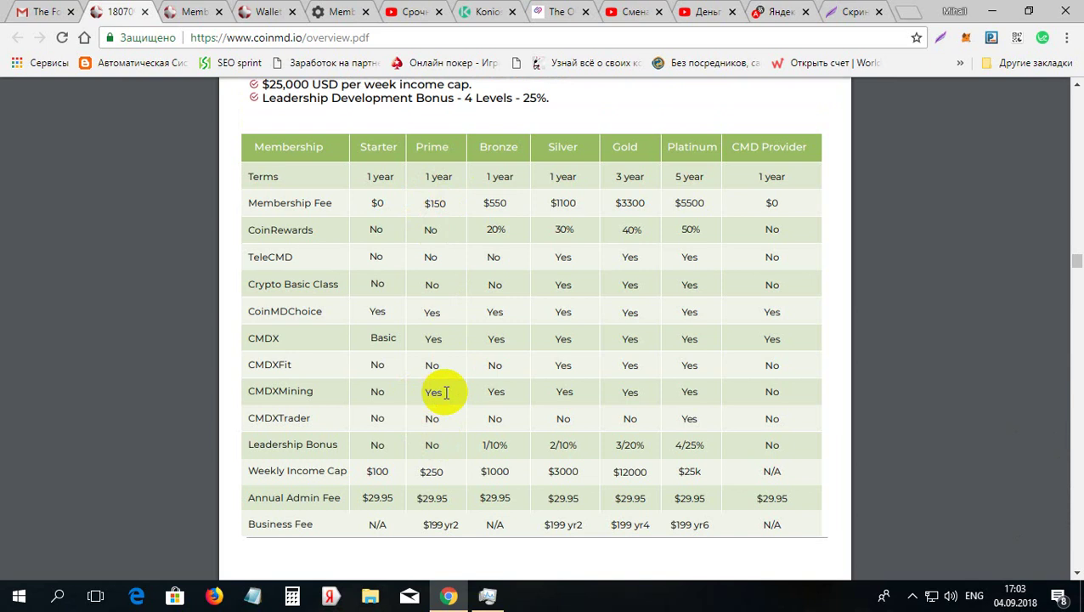
Step: Scroll the PDF past the Compensation Plan to the Volume Flushing section on page 13
{"action": "left_click_drag", "start_coordinate": [1078, 261], "coordinate": [1078, 308]}
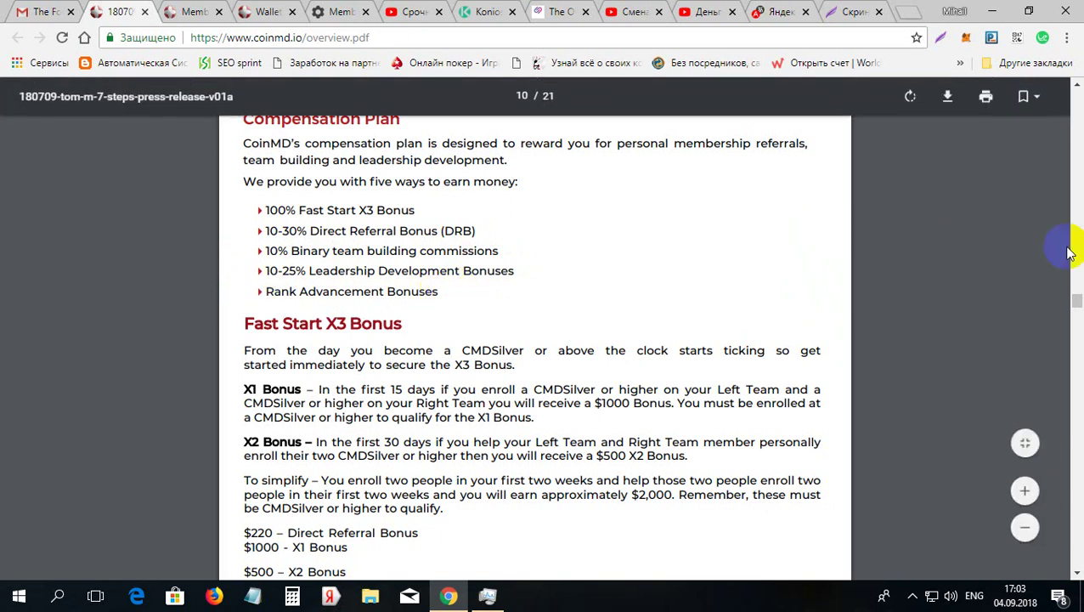
{"action": "left_click_drag", "start_coordinate": [1077, 301], "coordinate": [1077, 364]}
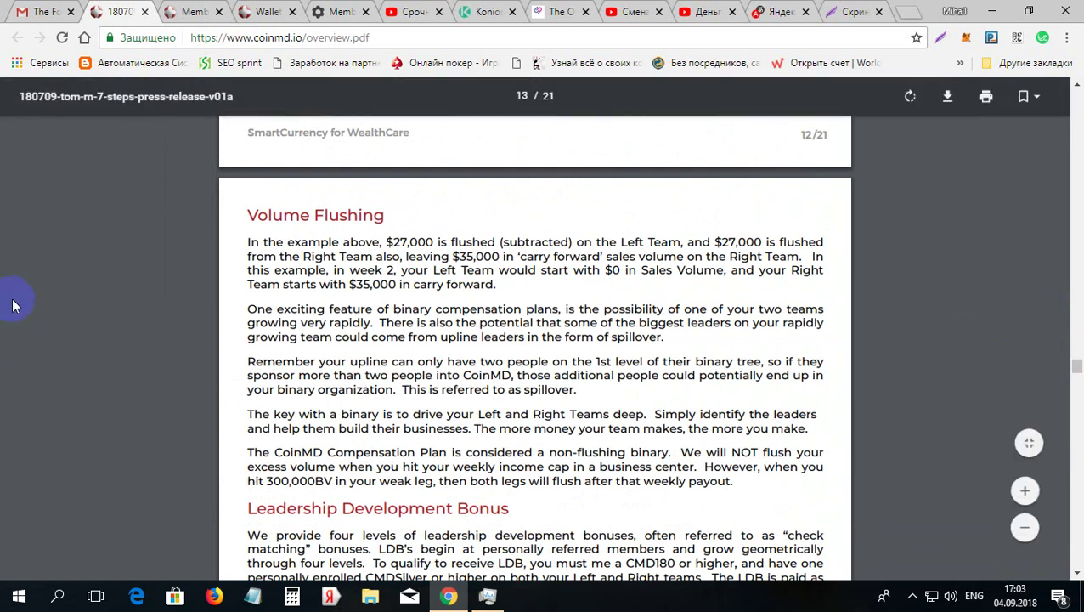